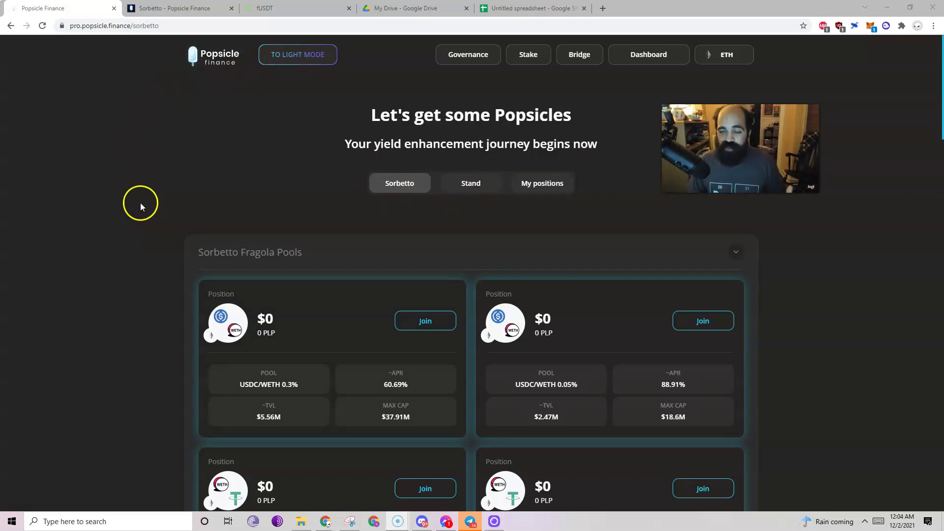
# Step: From the Sorbetto docs page, open the linked Uniswap concentrated liquidity article in a new tab
pyautogui.hotkey('ctrl', 'Tab')
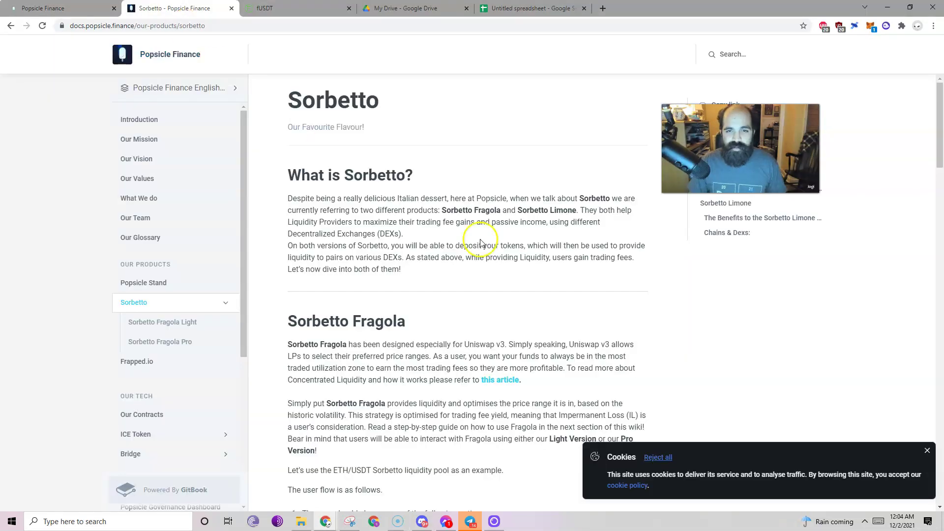
pyautogui.scroll(-2, 539, 297)
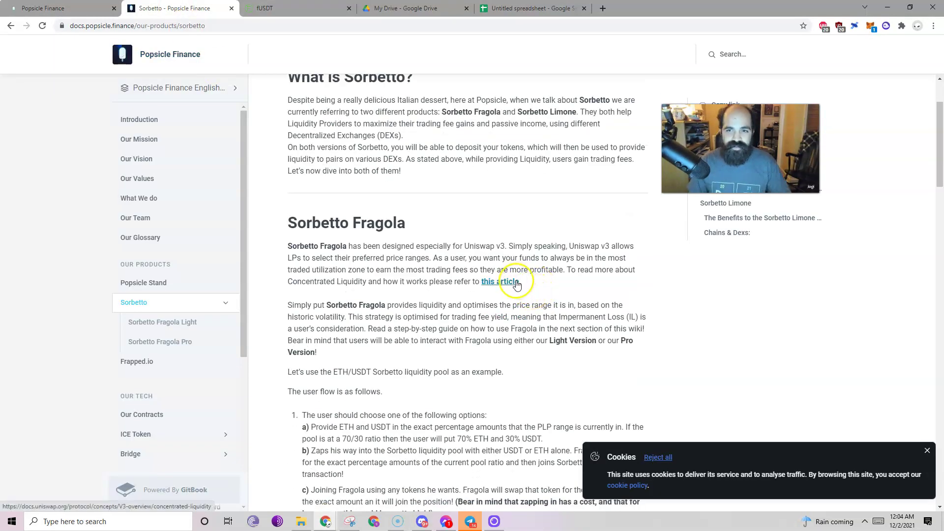
pyautogui.rightClick(517, 284)
pyautogui.click(531, 290)
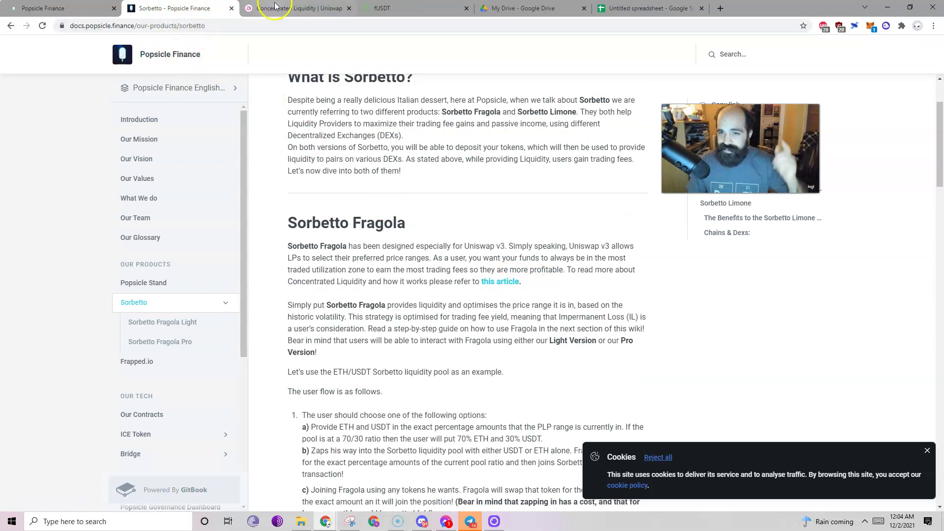
# Step: Read the Uniswap Concentrated Liquidity article, then go back to the Sorbetto Fragola pools page
pyautogui.click(301, 8)
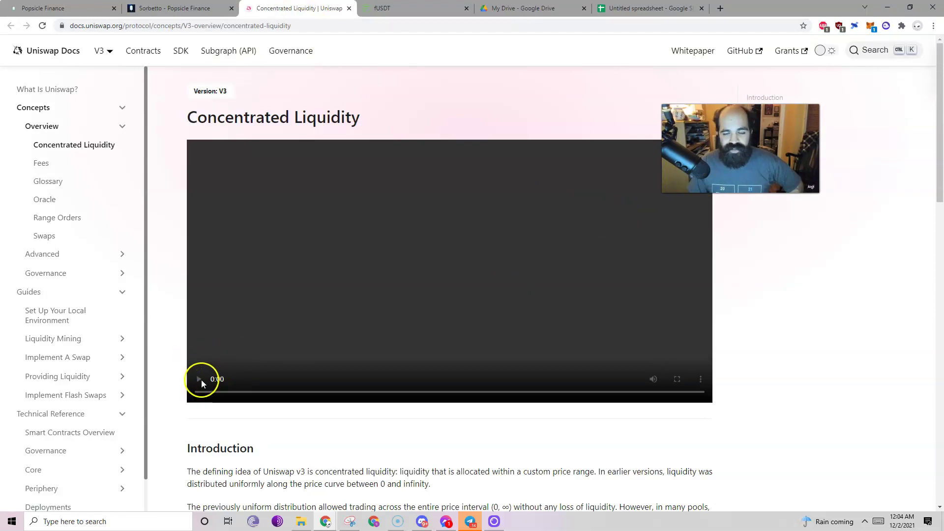
pyautogui.scroll(-15, 462, 320)
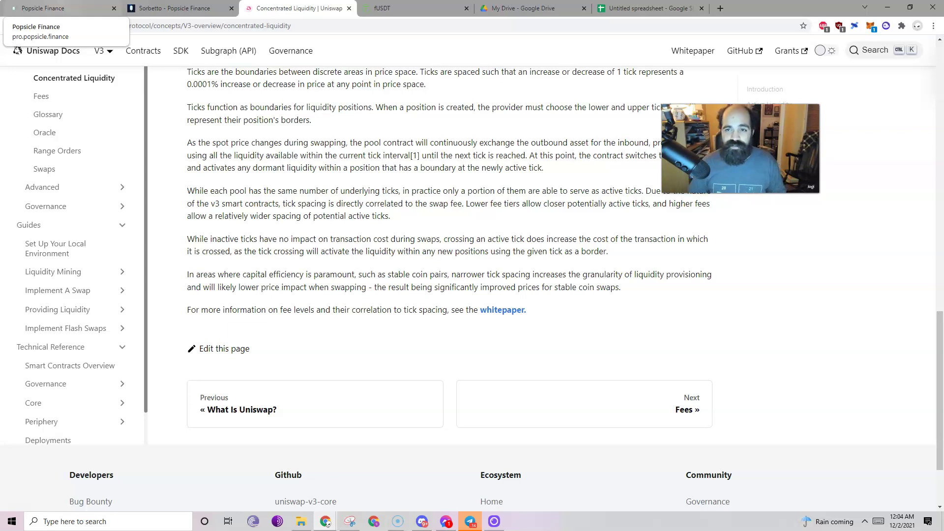
pyautogui.click(54, 8)
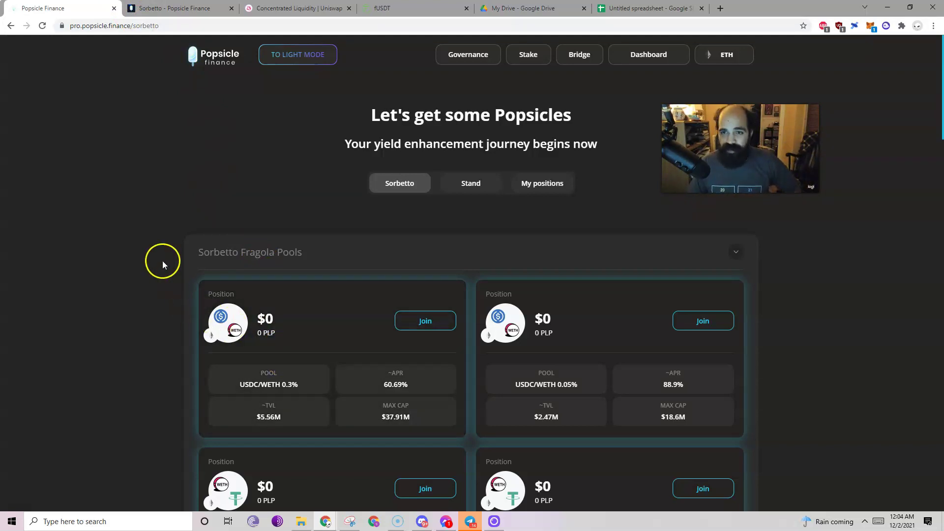
# Step: Browse the Sorbetto Fragola pool list and open the USDC/UST 0.05% pool (62.08% APR)
pyautogui.scroll(-1, 134, 261)
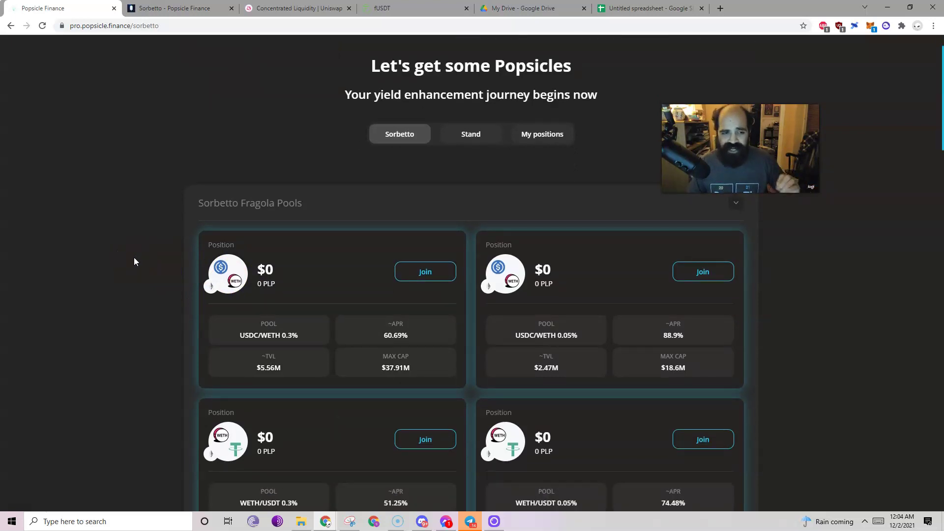
pyautogui.scroll(-10, 134, 258)
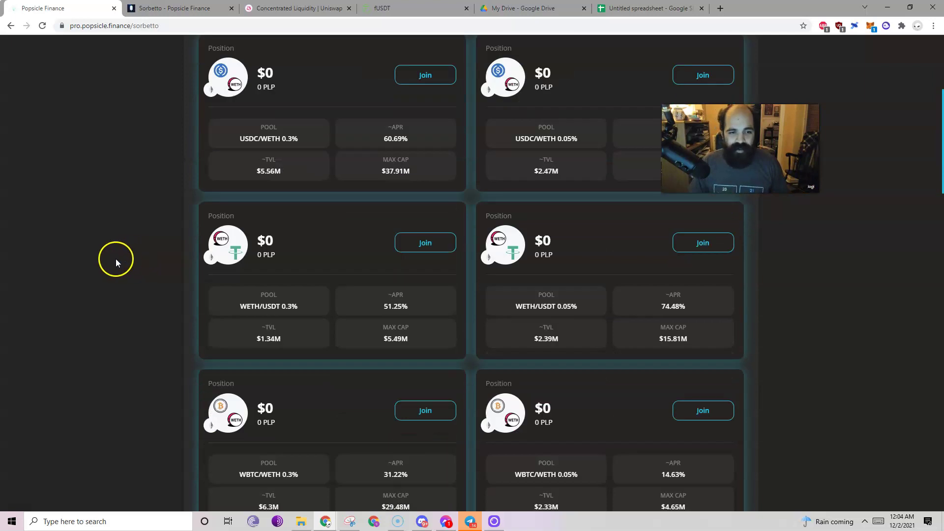
pyautogui.scroll(-15, 126, 241)
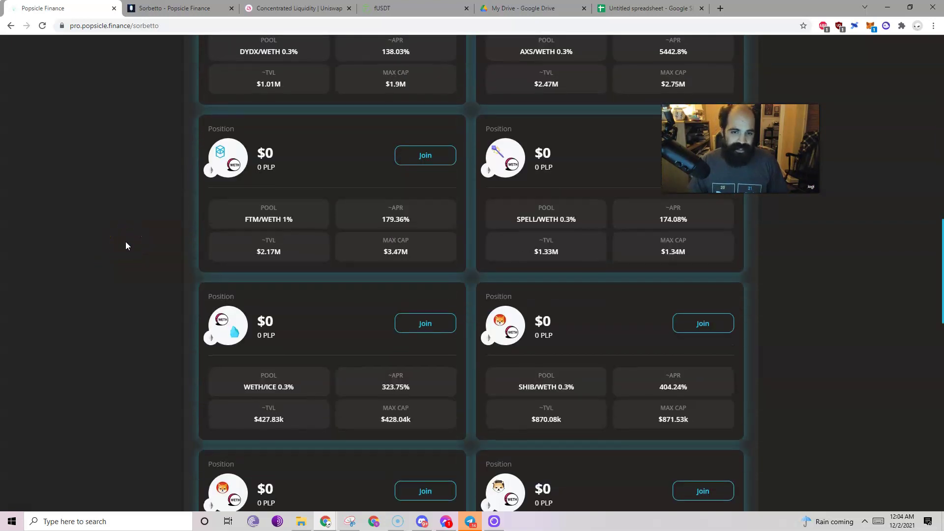
pyautogui.scroll(-1, 148, 226)
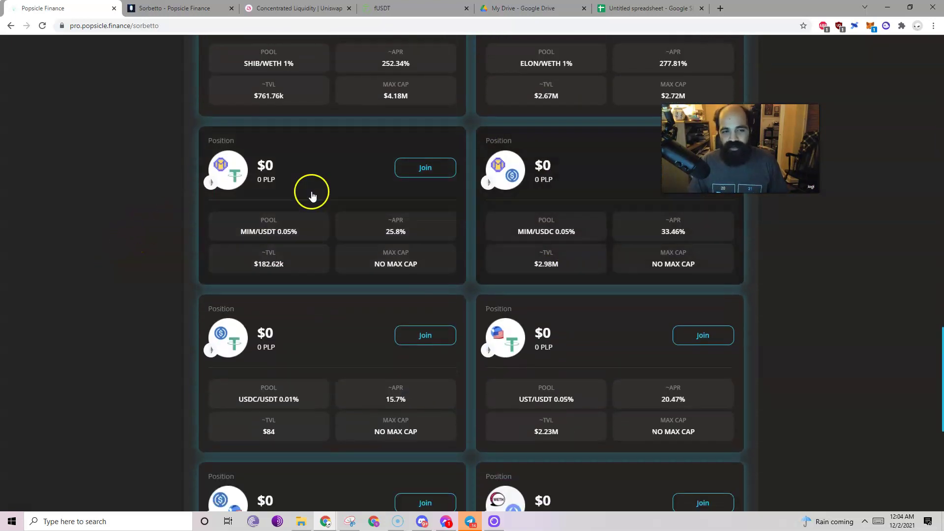
pyautogui.scroll(-2, 622, 227)
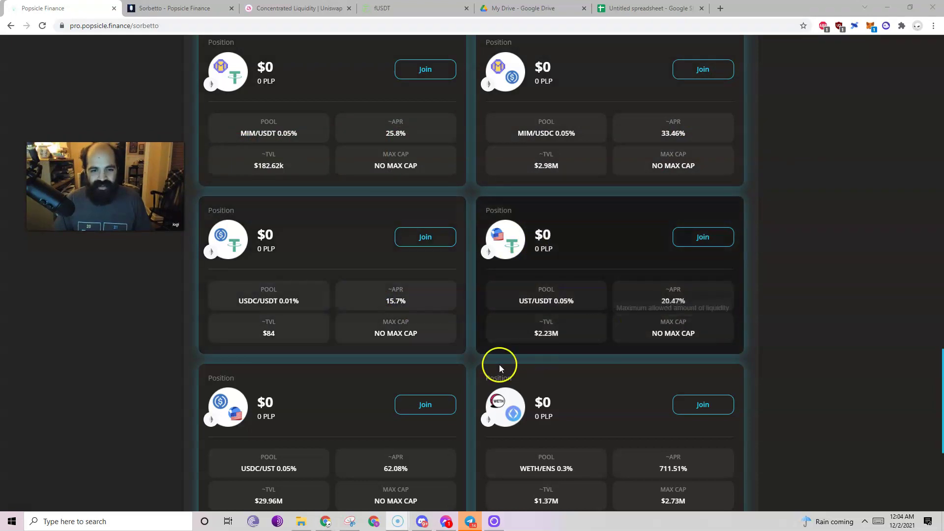
pyautogui.scroll(-1, 386, 459)
pyautogui.scroll(-1, 388, 448)
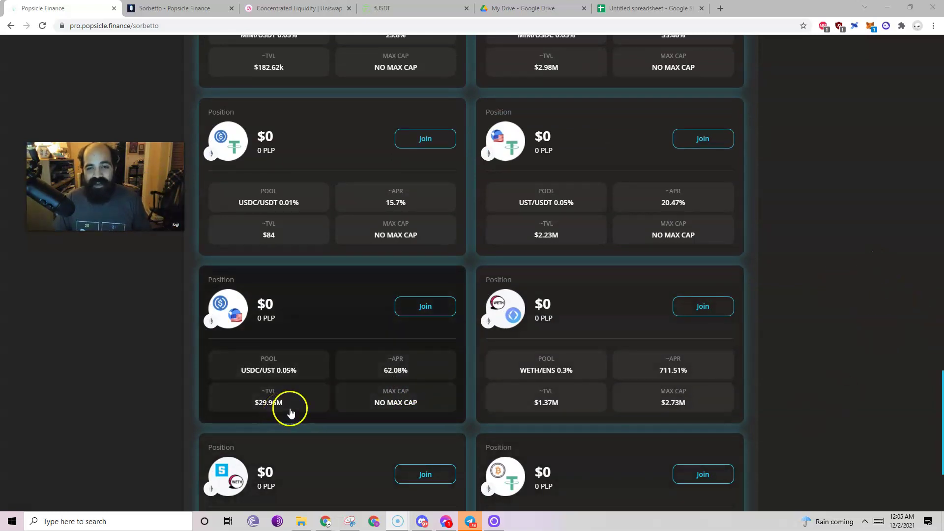
pyautogui.scroll(2, 343, 220)
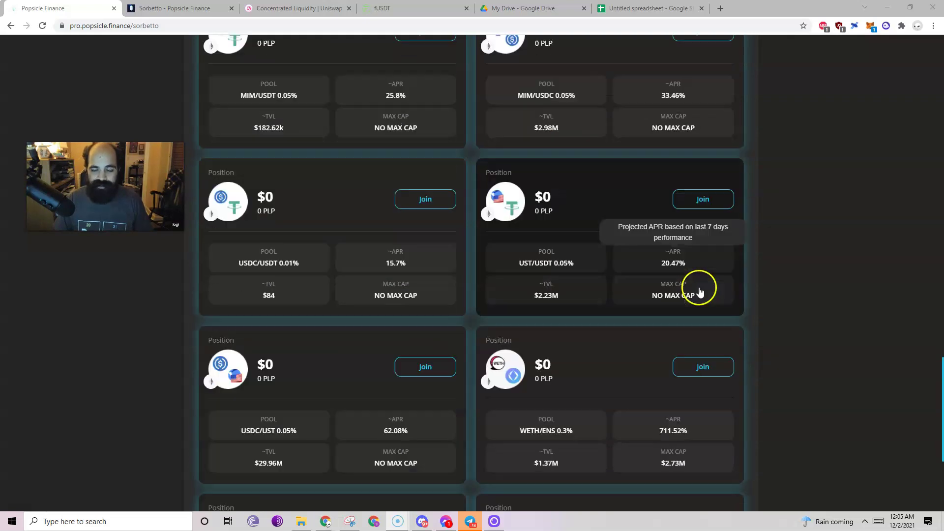
pyautogui.scroll(-3, 242, 363)
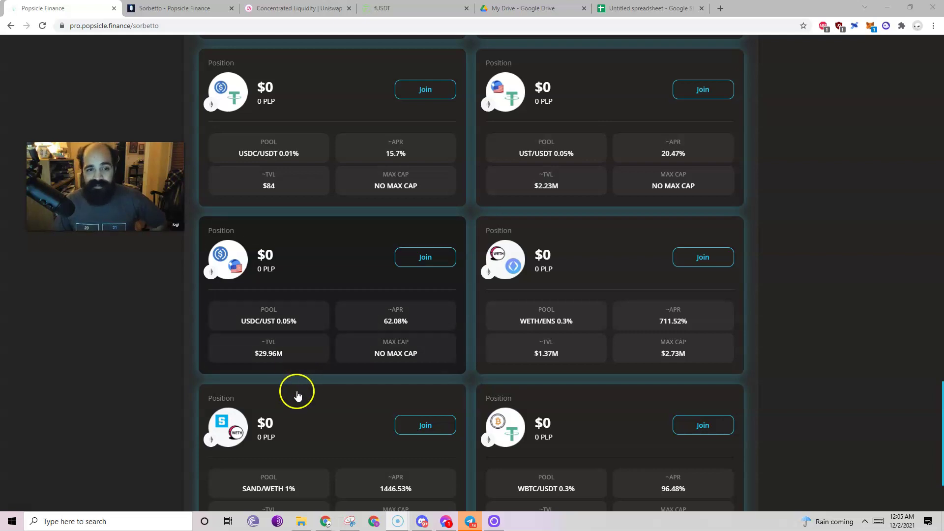
pyautogui.click(354, 261)
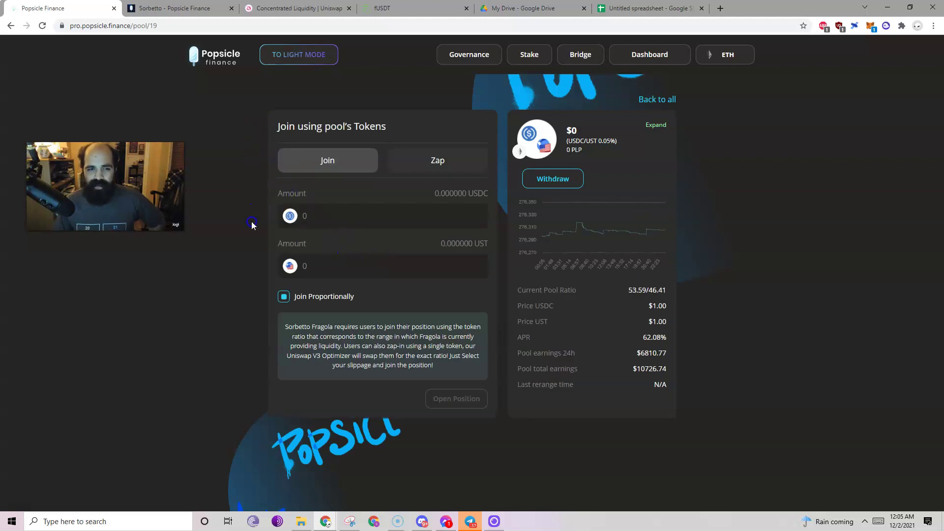
# Step: Switch the pool form to Zap and enter 0.7 ETH with 0.1% slippage
pyautogui.click(436, 160)
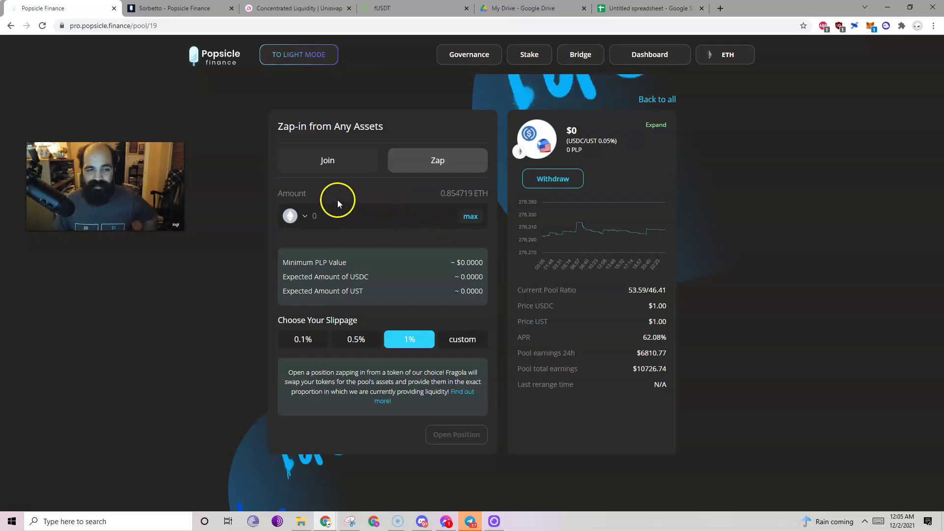
pyautogui.click(326, 162)
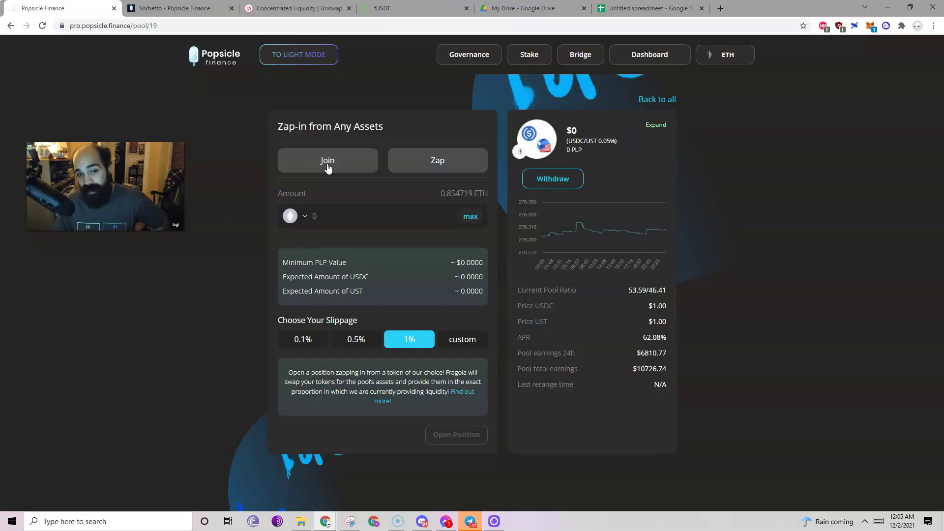
pyautogui.click(318, 338)
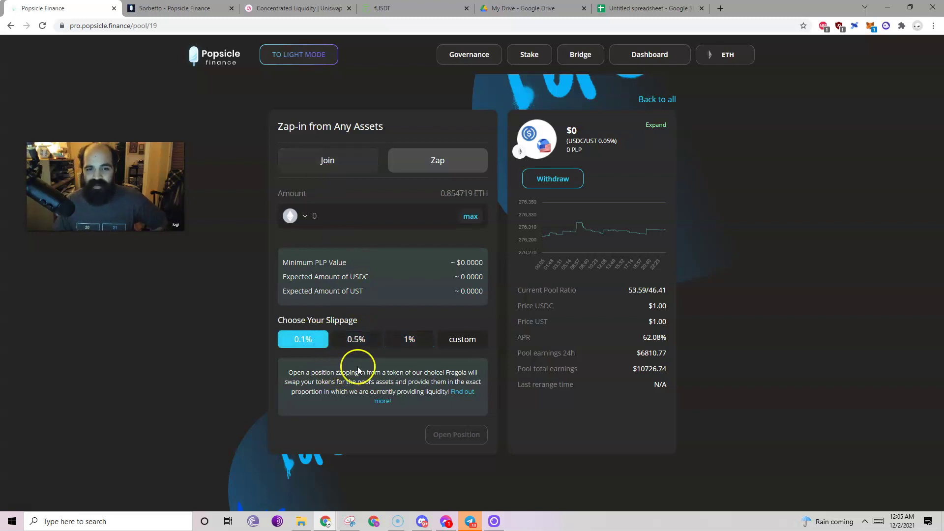
pyautogui.click(426, 207)
pyautogui.write('.7')
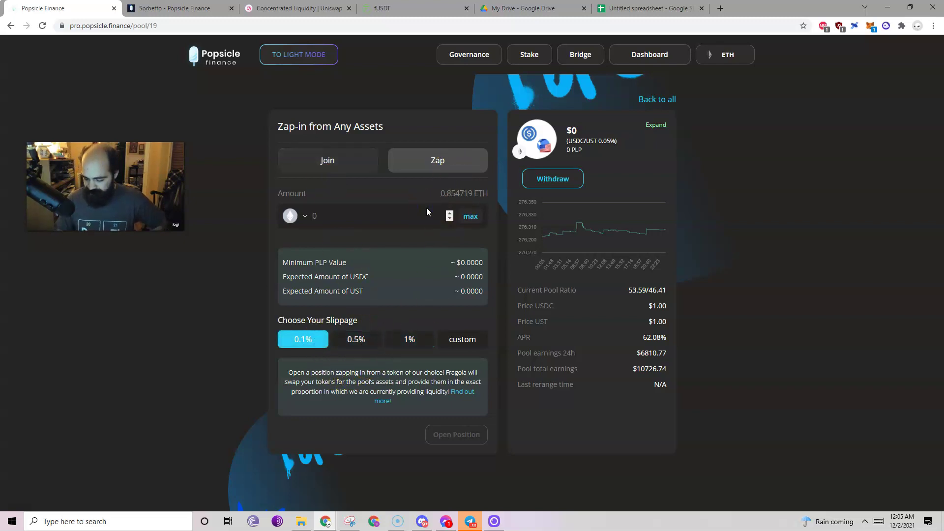
pyautogui.click(373, 246)
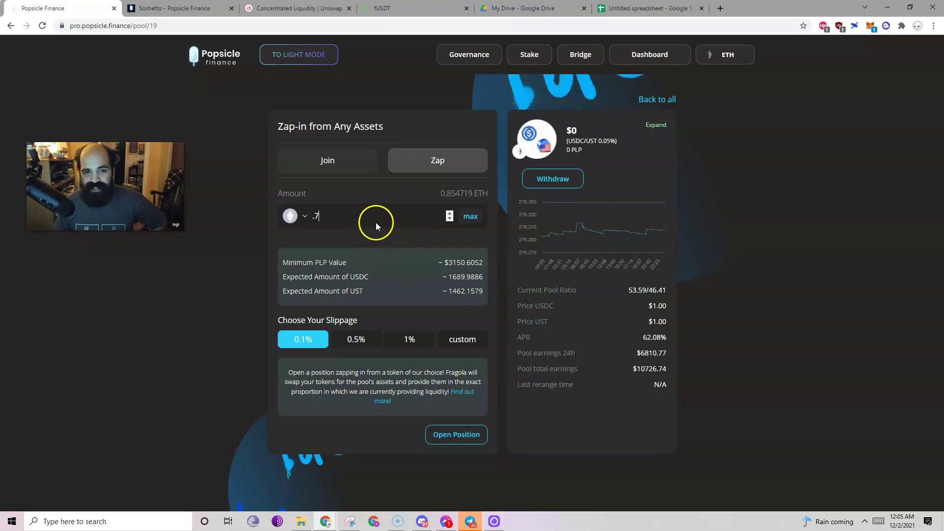
pyautogui.click(326, 344)
# Step: Compare expected amounts at 1% versus 0.1% slippage, settling on 0.1% (~$3150.61 minimum PLP)
pyautogui.click(401, 339)
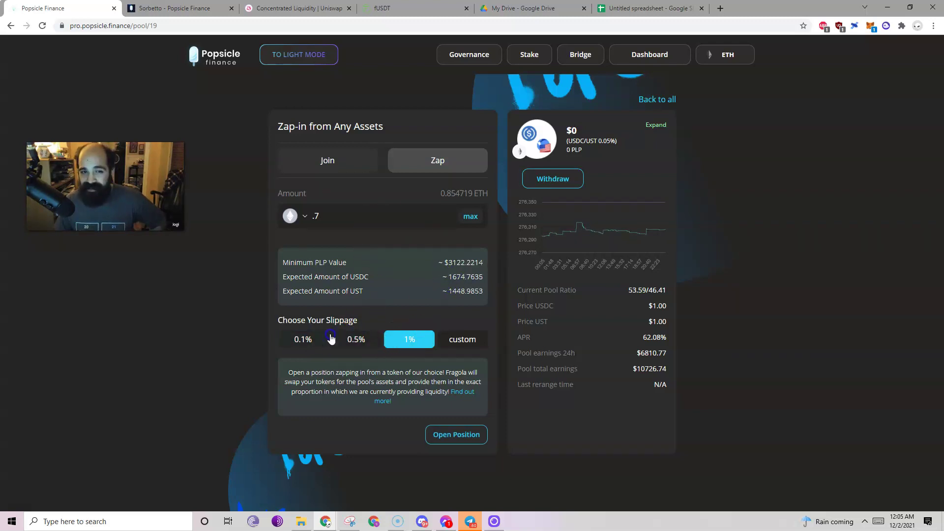
pyautogui.click(303, 339)
pyautogui.click(401, 338)
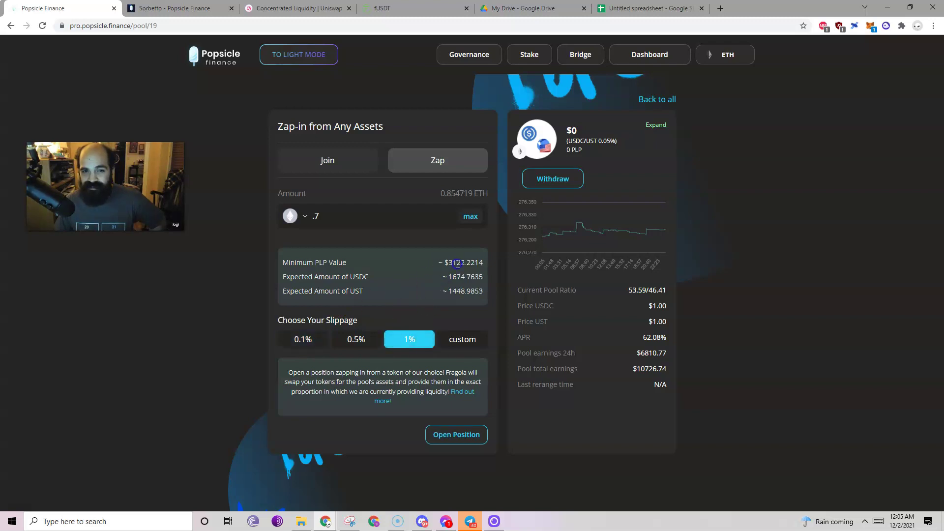
pyautogui.click(307, 340)
pyautogui.click(411, 337)
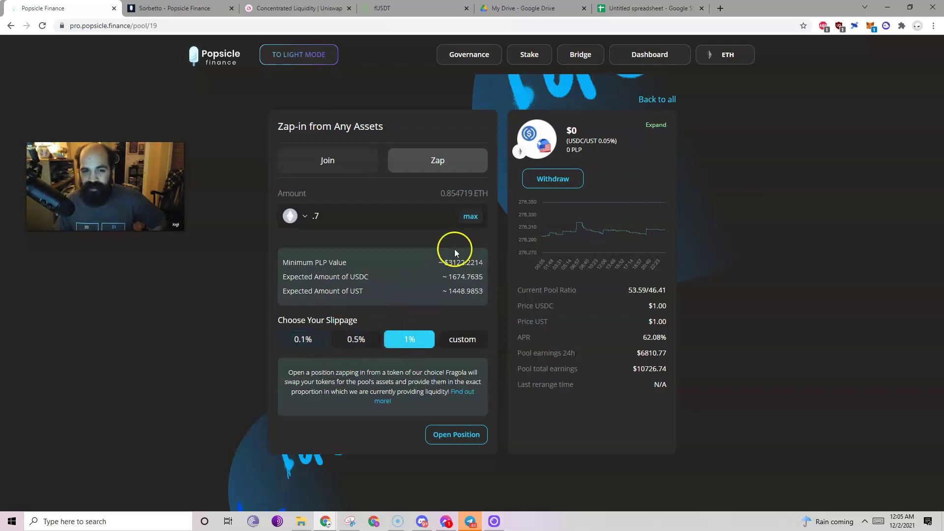
pyautogui.click(310, 339)
pyautogui.click(310, 338)
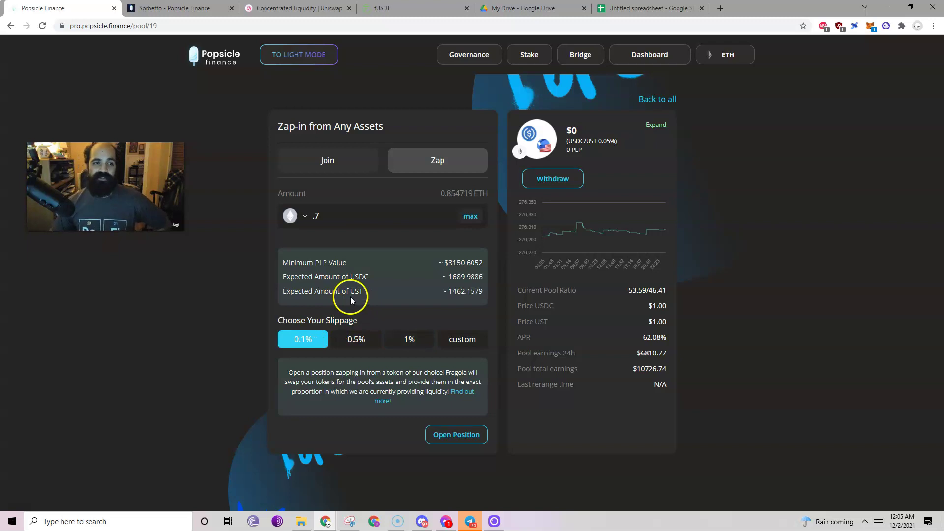
pyautogui.click(409, 340)
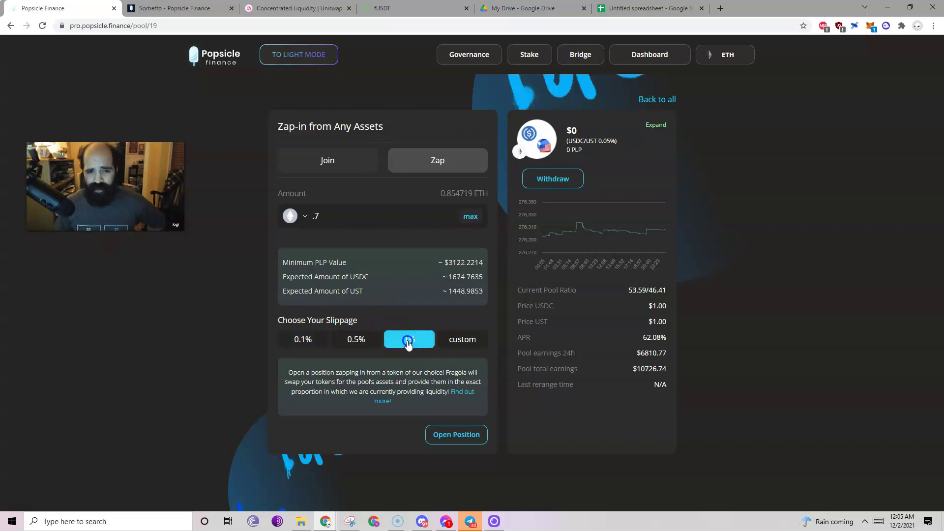
pyautogui.click(307, 338)
pyautogui.click(370, 172)
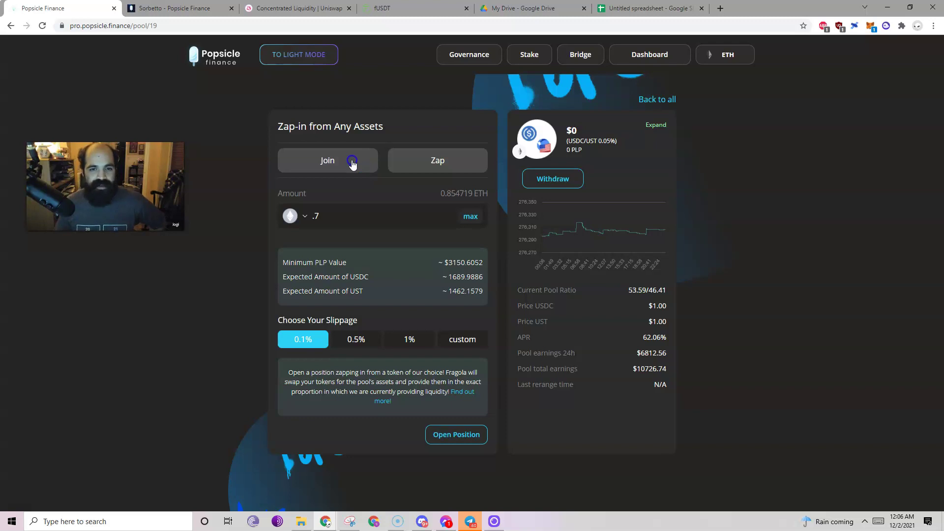
# Step: Submit the 0.7 ETH zap, then reject the MetaMask request totalling 0.76014992 ETH
pyautogui.click(456, 435)
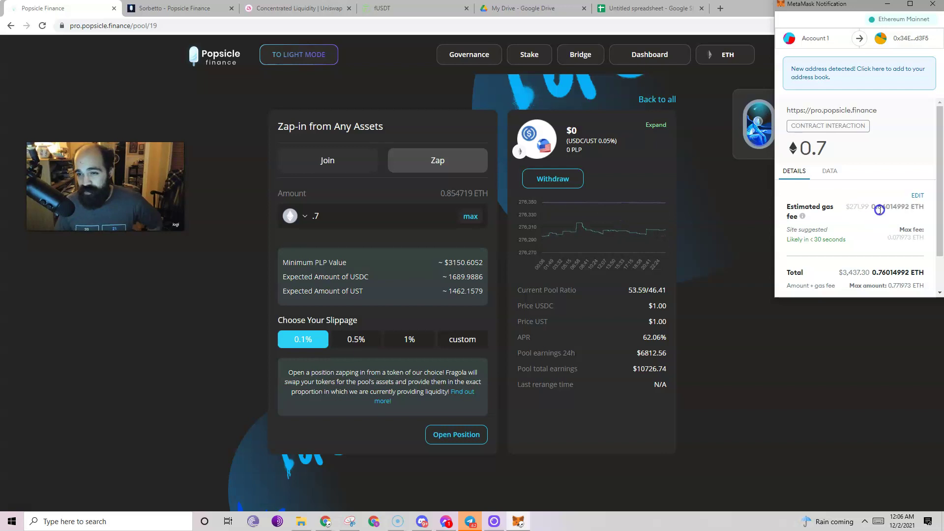
pyautogui.scroll(-1, 872, 221)
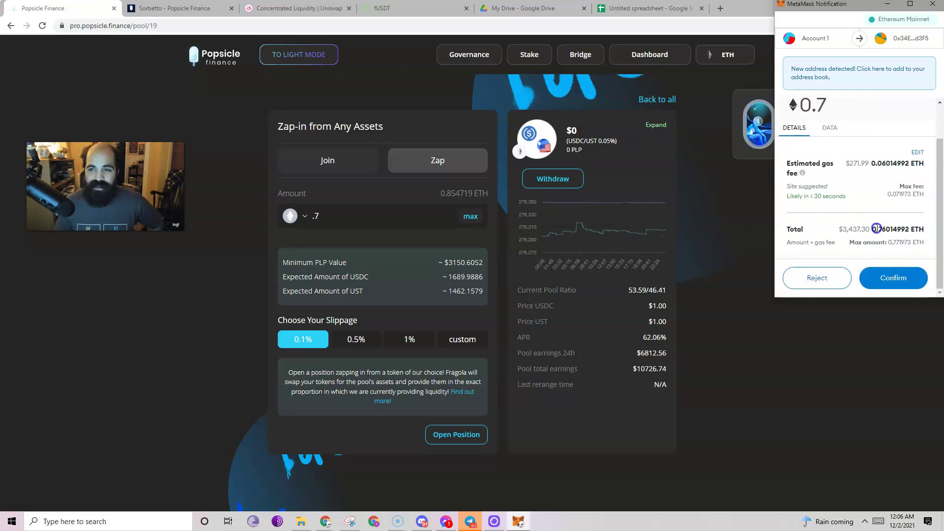
pyautogui.click(815, 279)
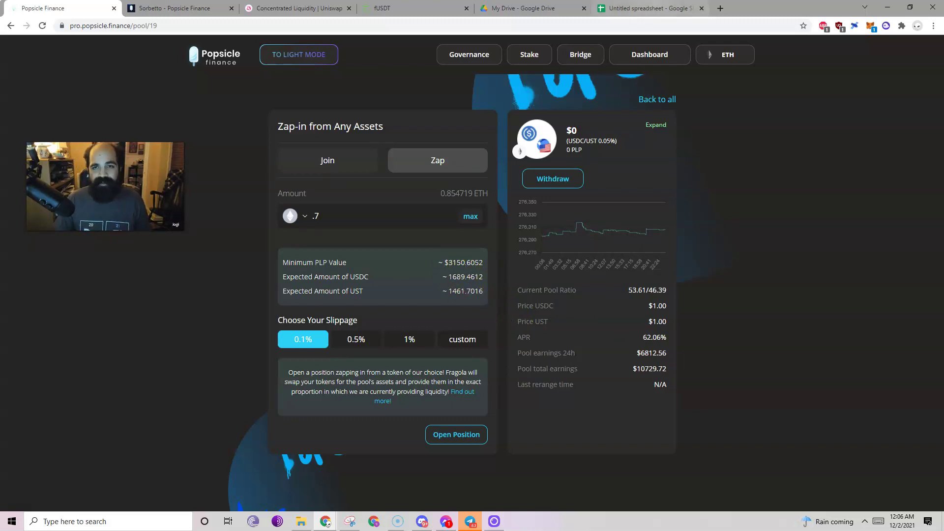
# Step: Enter the heading Initial Investment in E11 with 3150 below it
pyautogui.hotkey('ctrl', '9')
pyautogui.click(274, 228)
pyautogui.click(260, 219)
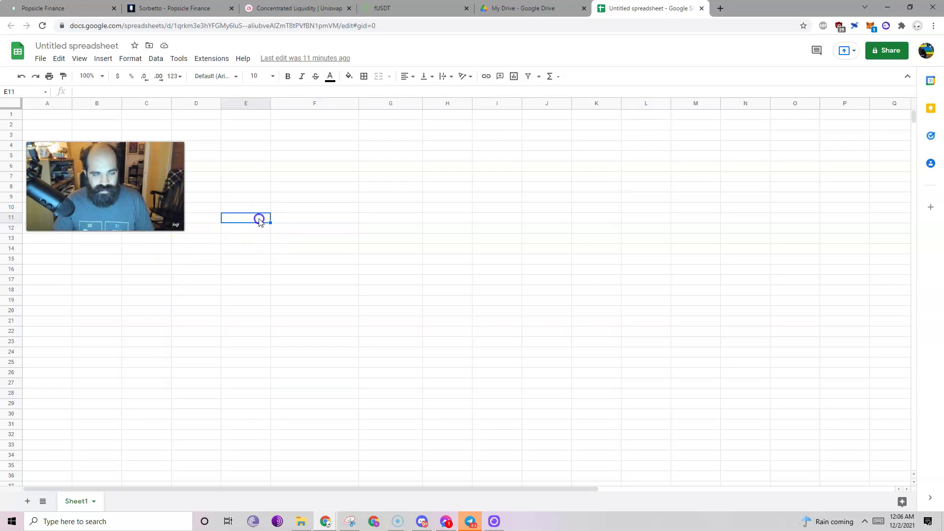
pyautogui.write('Initial Invest')
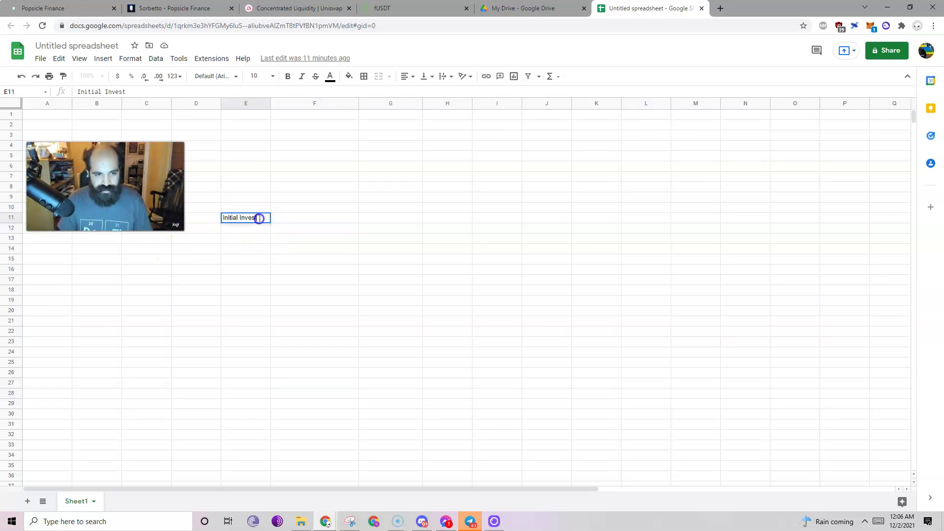
pyautogui.write('ment')
pyautogui.press('Return')
pyautogui.write('31')
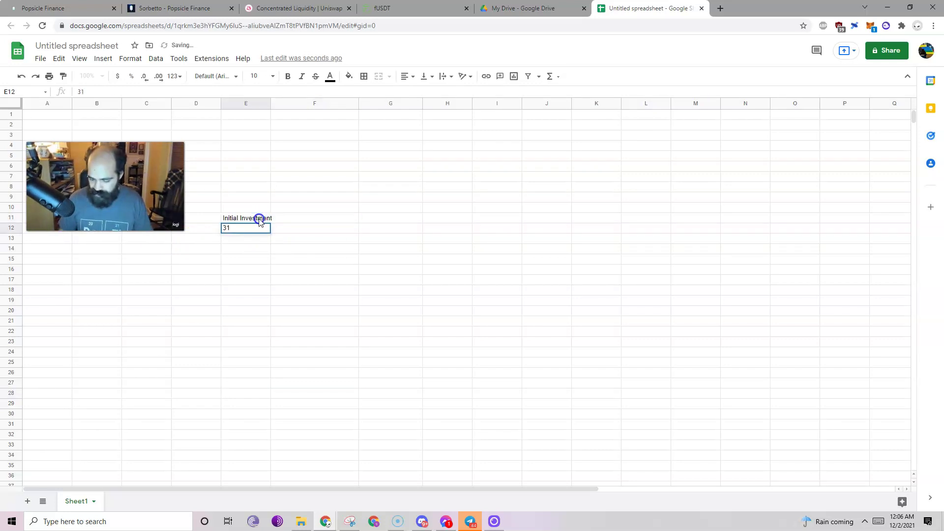
pyautogui.write('50')
pyautogui.press('Return')
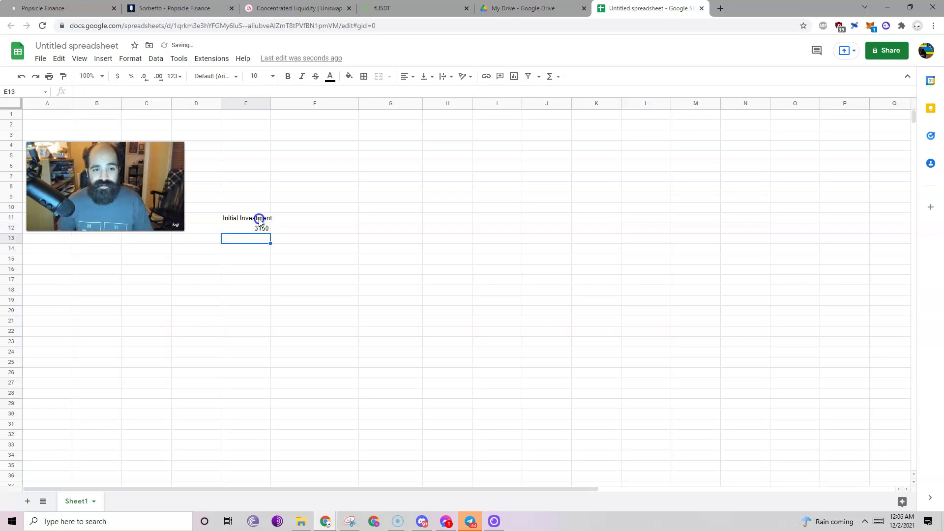
pyautogui.press('Up')
pyautogui.press('Return')
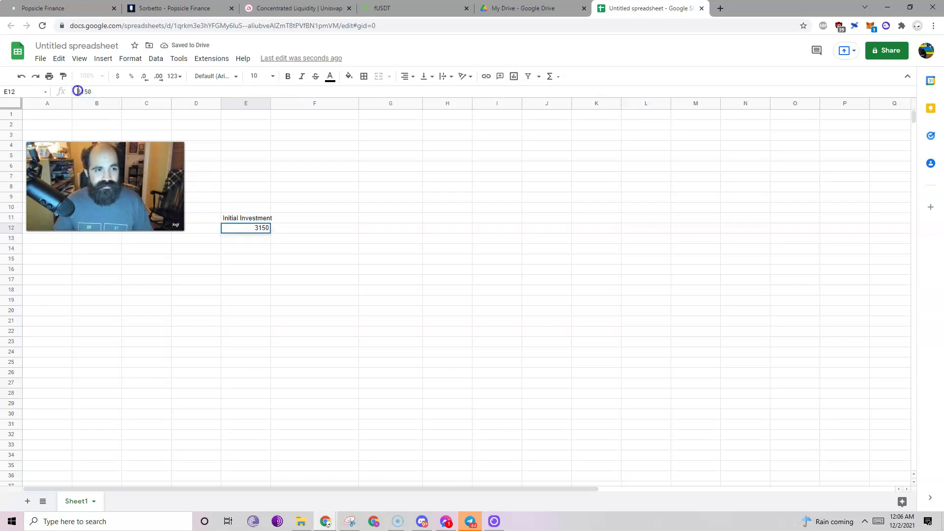
# Step: Add the APR heading in F11 with a value of 62% below it
pyautogui.click(302, 220)
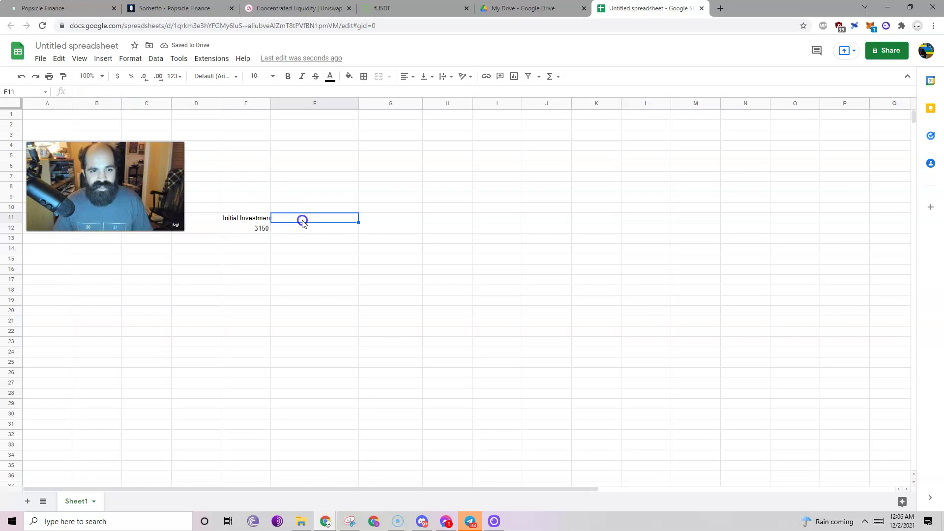
pyautogui.write('APR')
pyautogui.press('Return')
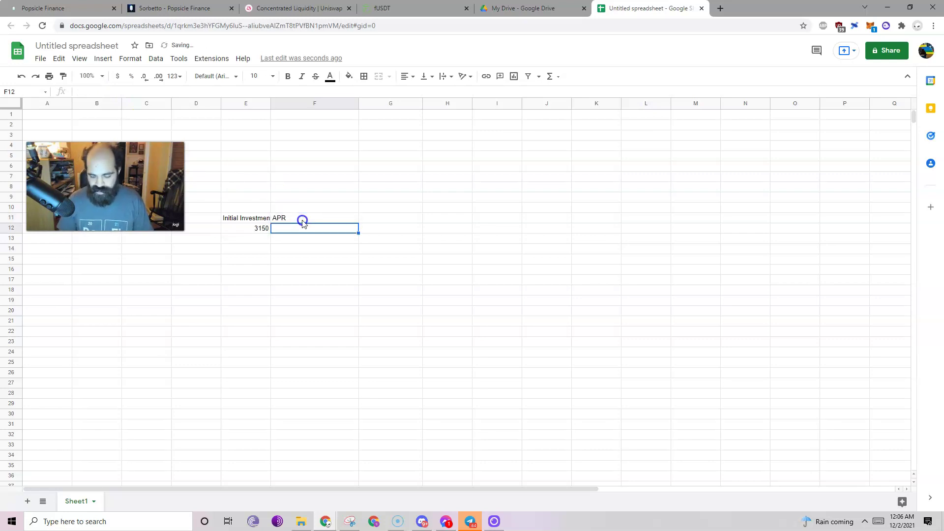
pyautogui.write('=62')
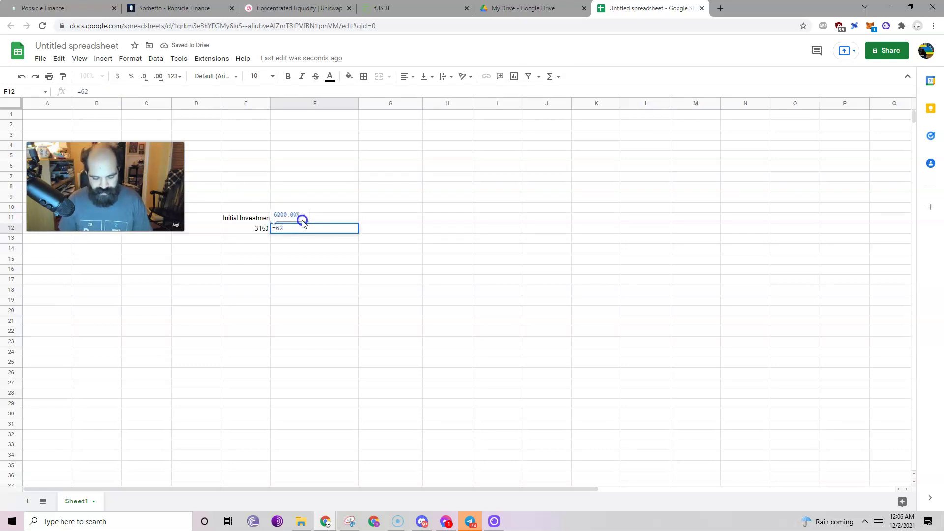
pyautogui.press('Return')
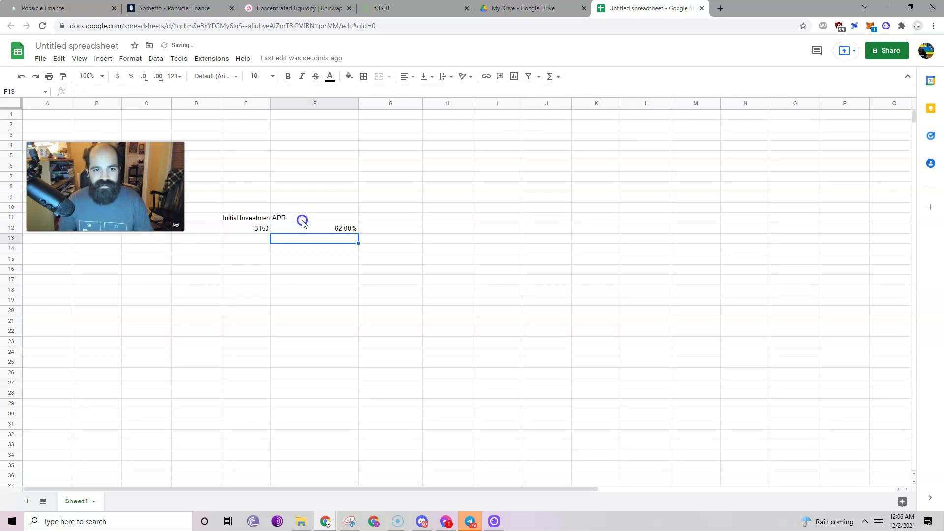
# Step: Add the Deposit Fee heading in G11 with 270 below it
pyautogui.press('Up')
pyautogui.press('Right')
pyautogui.press('Up')
pyautogui.press('Right')
pyautogui.press('Left')
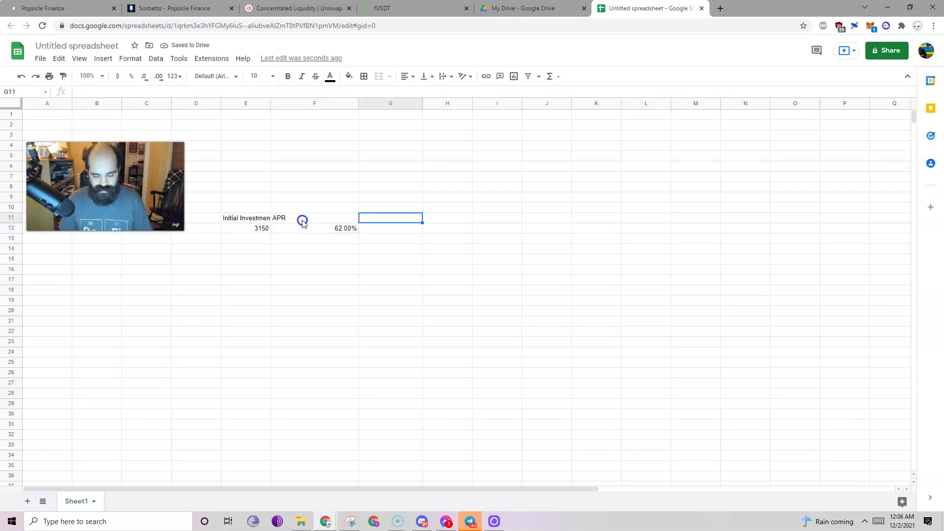
pyautogui.write('G')
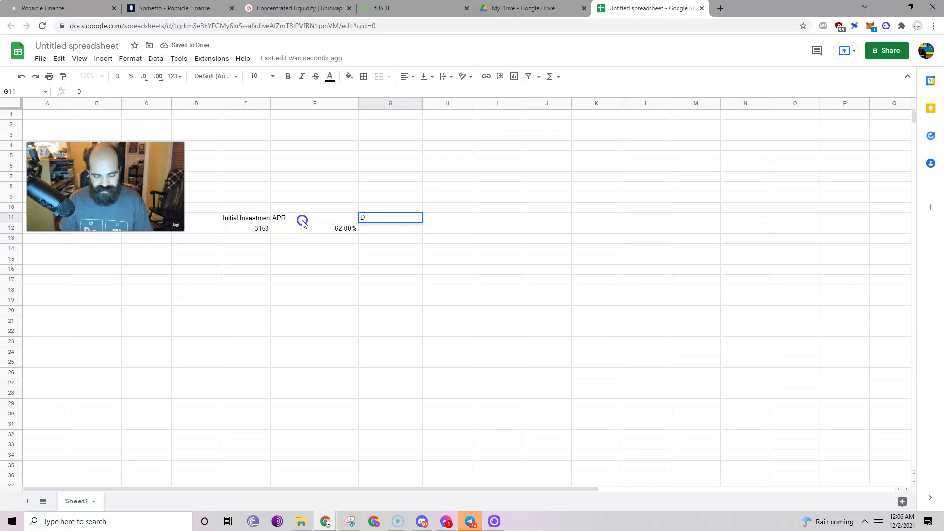
pyautogui.write('eposit Fee')
pyautogui.press('Return')
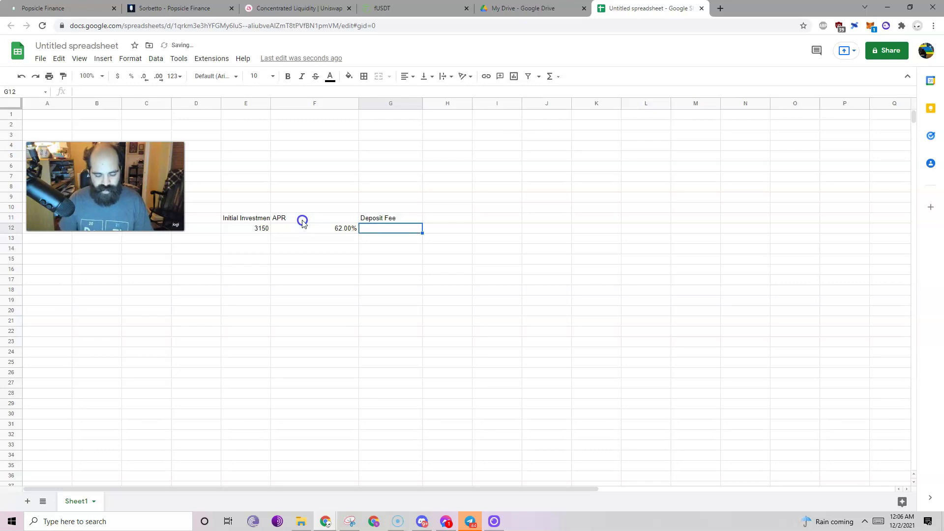
pyautogui.write('270')
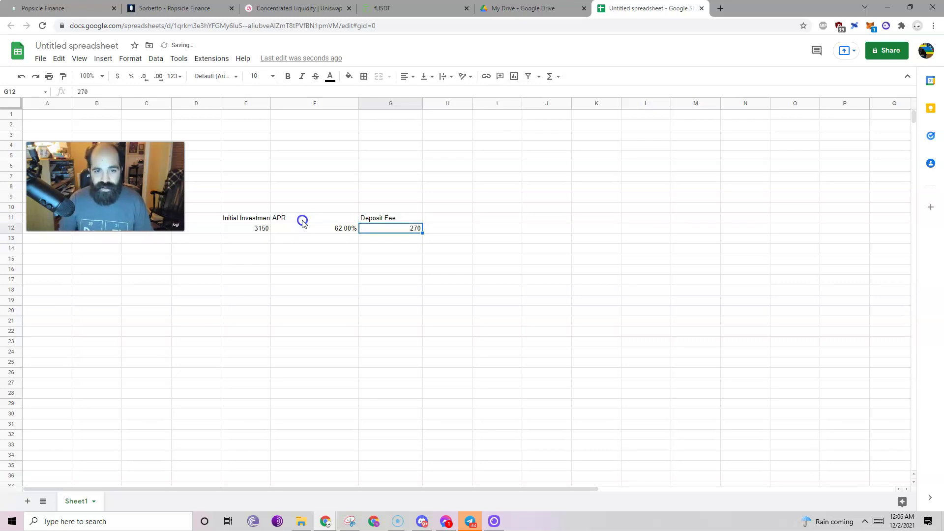
pyautogui.press('Tab')
# Step: Add the Withdrawal Fee heading in H11 with $50 below it
pyautogui.press('Up')
pyautogui.write('Withdraw')
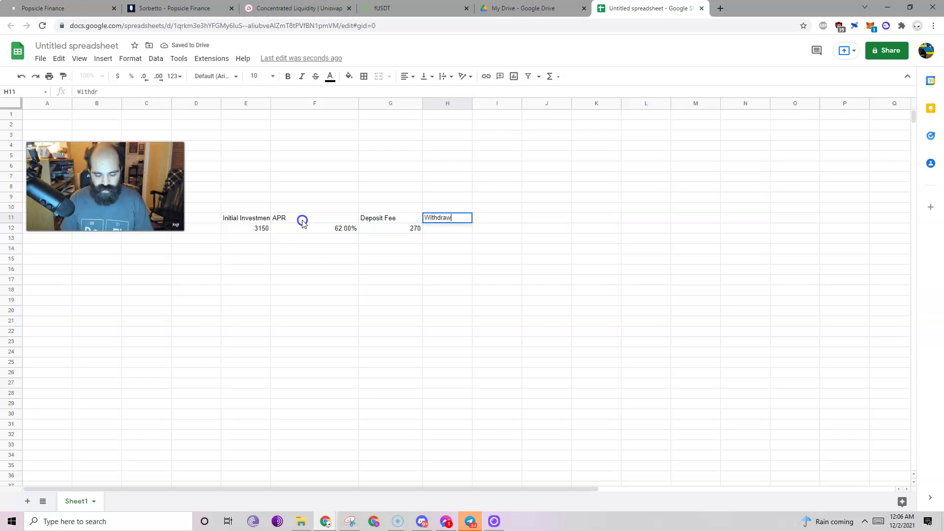
pyautogui.write('al Fee')
pyautogui.press('Return')
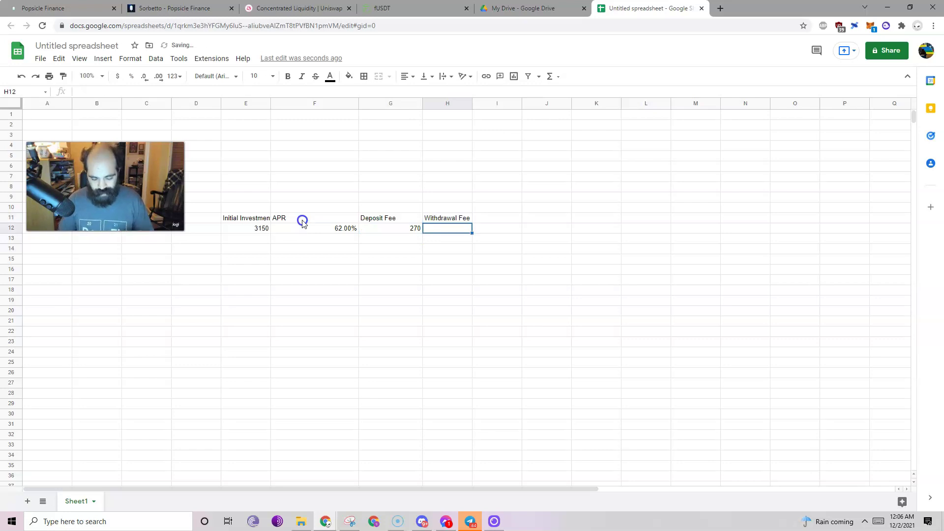
pyautogui.write('$50')
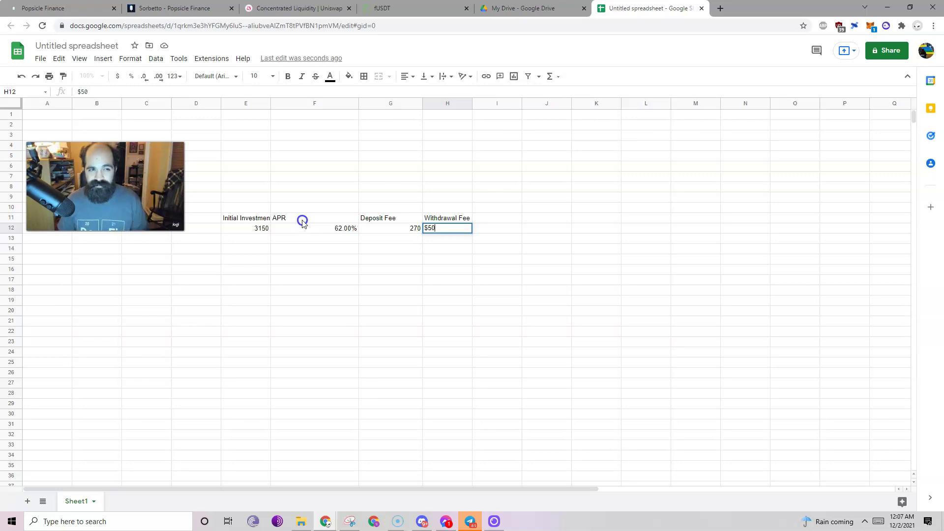
pyautogui.press('Return')
pyautogui.press('Right')
pyautogui.press('Up')
pyautogui.press('Up')
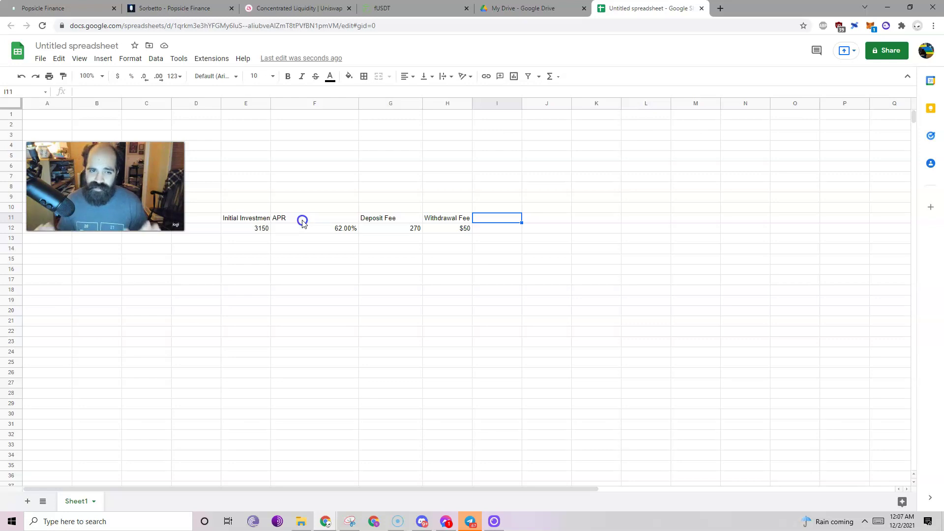
# Step: Format E12 as currency ($3,150.00) and widen column E to fit its heading
pyautogui.click(229, 229)
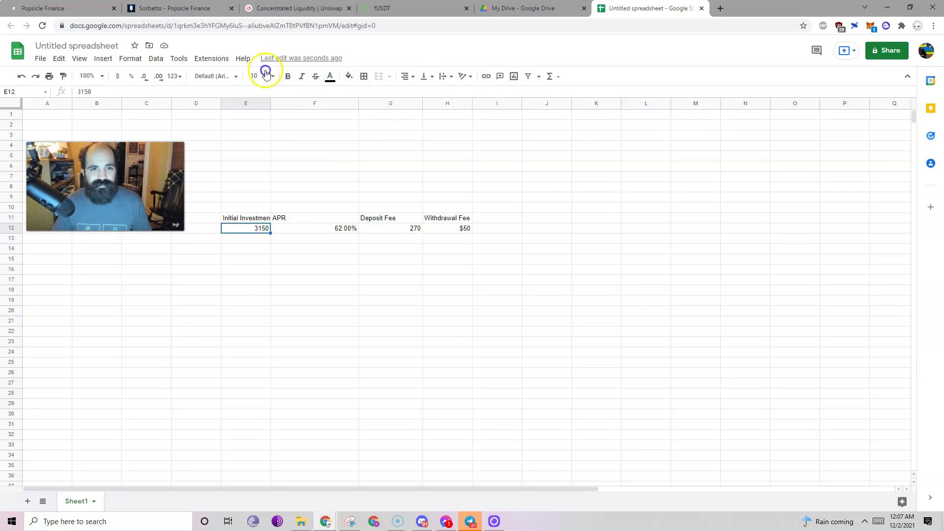
pyautogui.click(119, 84)
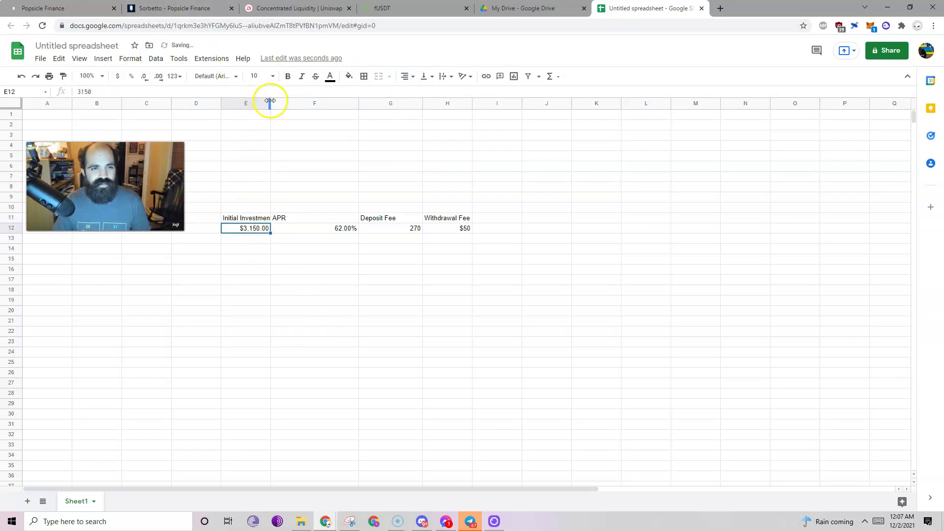
pyautogui.moveTo(270, 102); pyautogui.dragTo(283, 102)
# Step: Start a scratch calculation for 0.7 ETH in cell E4
pyautogui.click(333, 145)
pyautogui.click(272, 150)
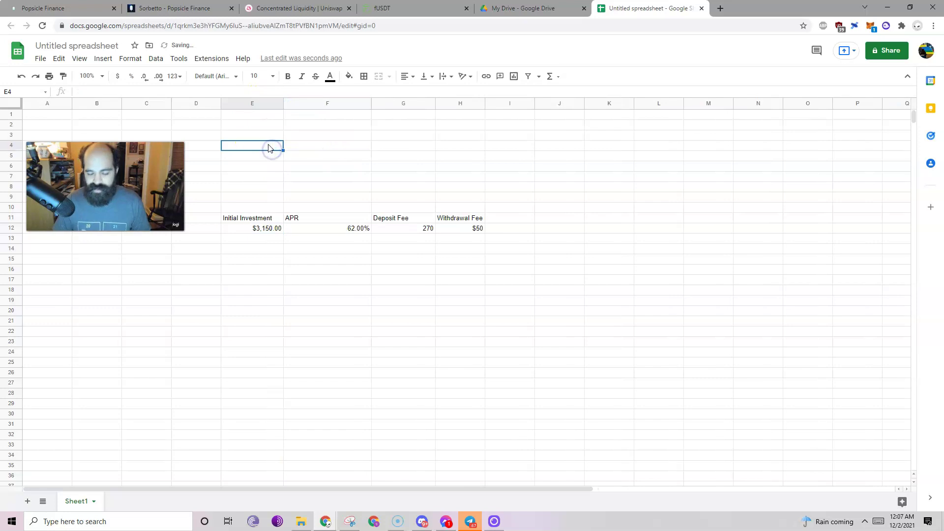
pyautogui.write('.7')
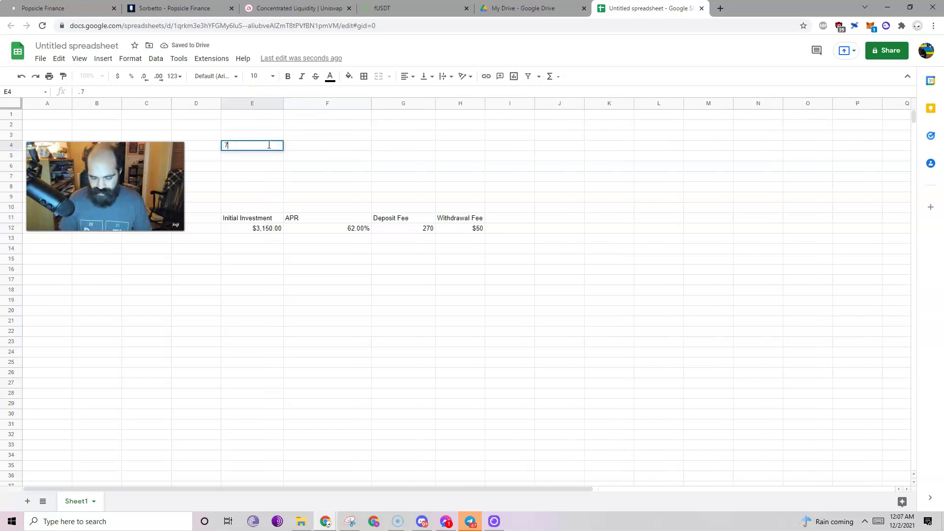
pyautogui.write('=')
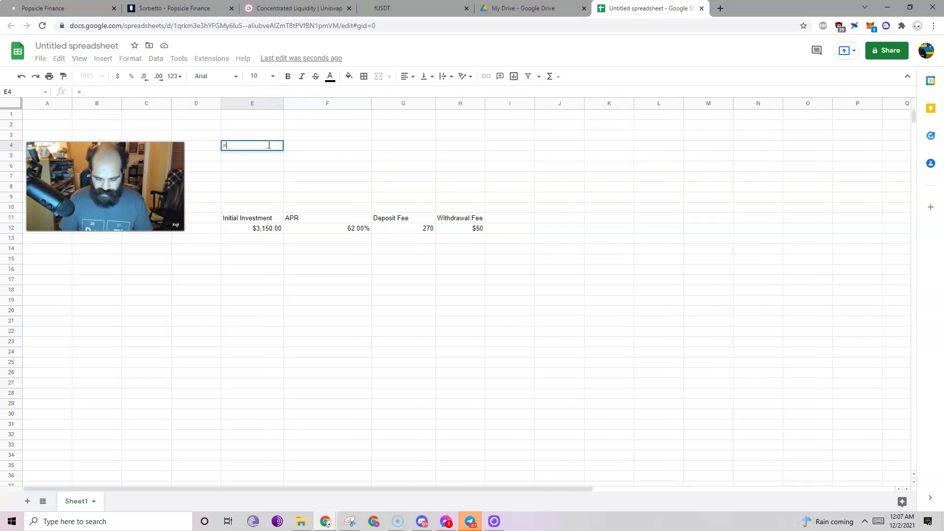
pyautogui.write('.*')
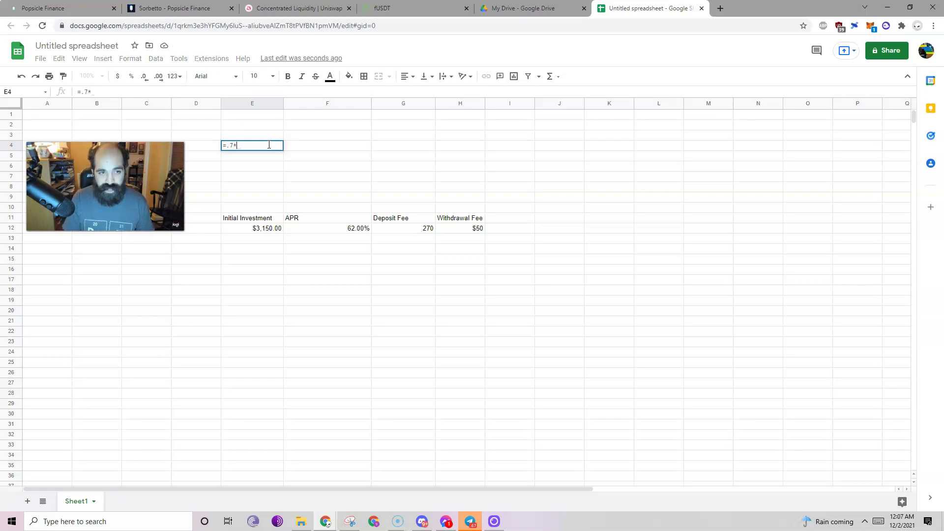
# Step: Search Google for 'eth price' and open CoinMarketCap's Ethereum page showing $4,516.05
pyautogui.click(724, 8)
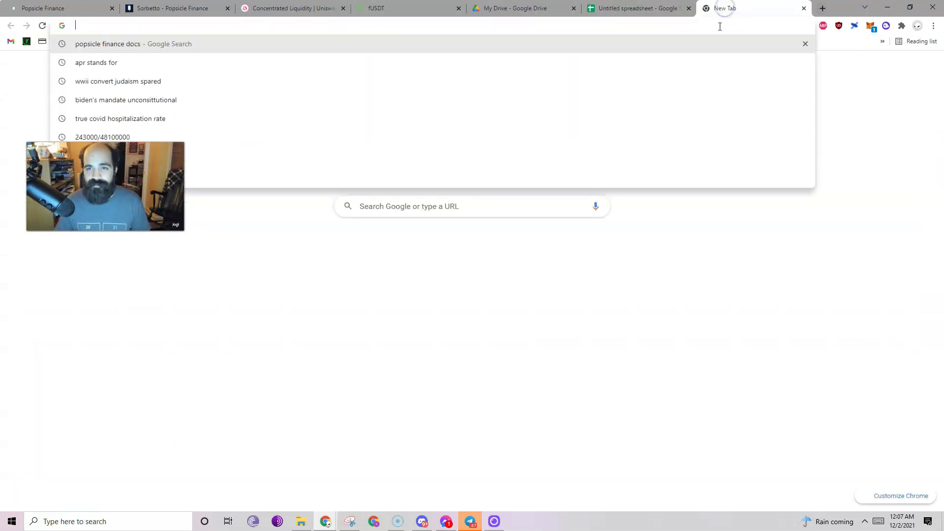
pyautogui.write('eth price')
pyautogui.press('Return')
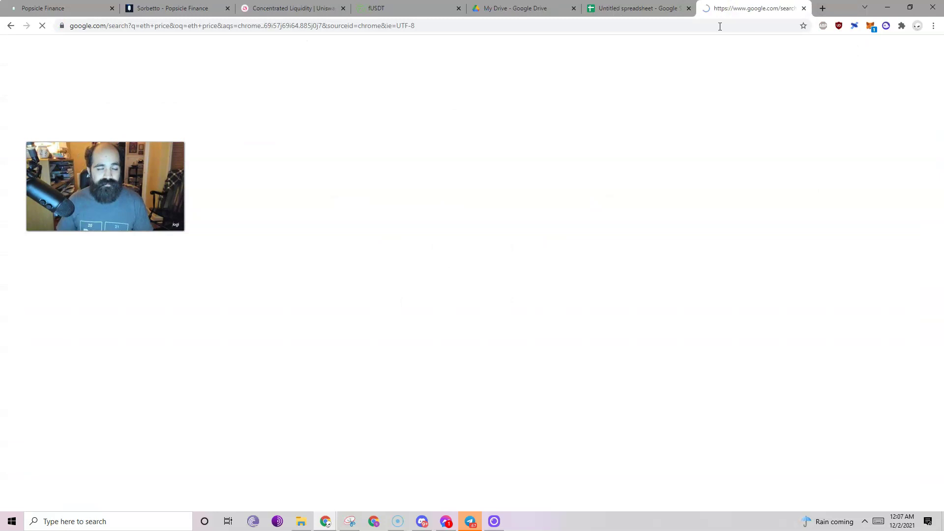
pyautogui.click(308, 148)
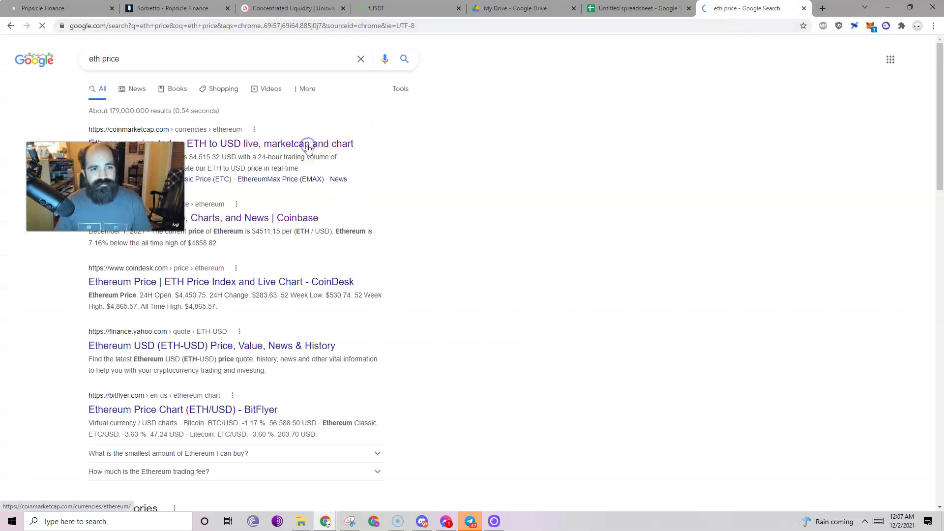
pyautogui.click(228, 141)
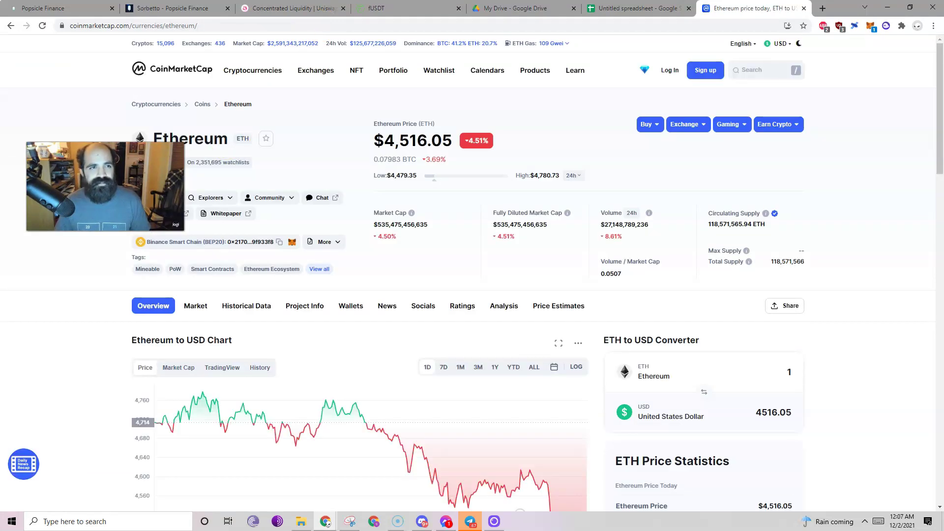
# Step: Finish the E4 scratch calculation referencing E12, then delete it
pyautogui.click(634, 8)
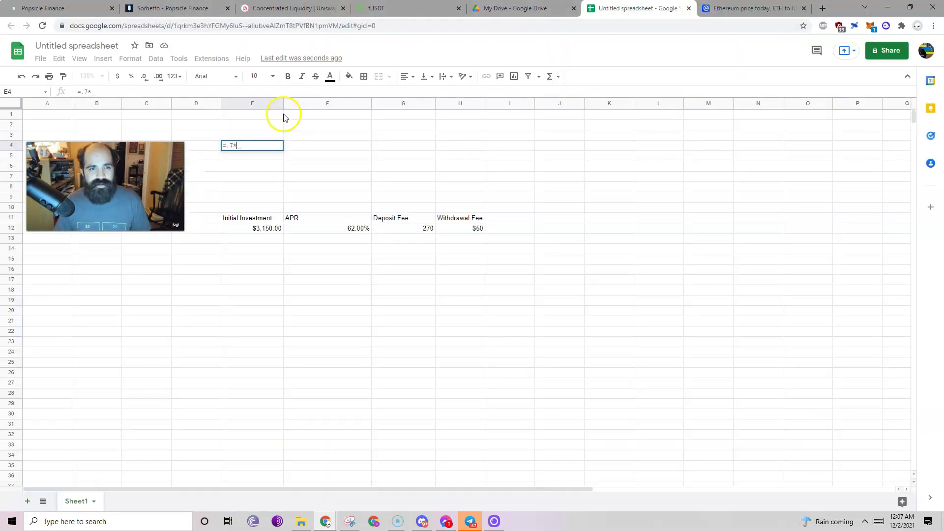
pyautogui.click(262, 144)
pyautogui.write('E12')
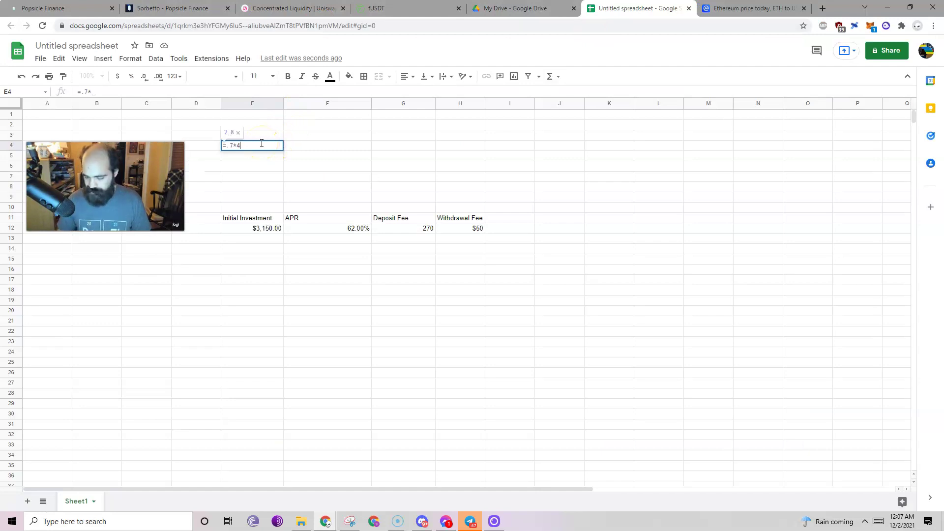
pyautogui.press('Return')
pyautogui.press('Down')
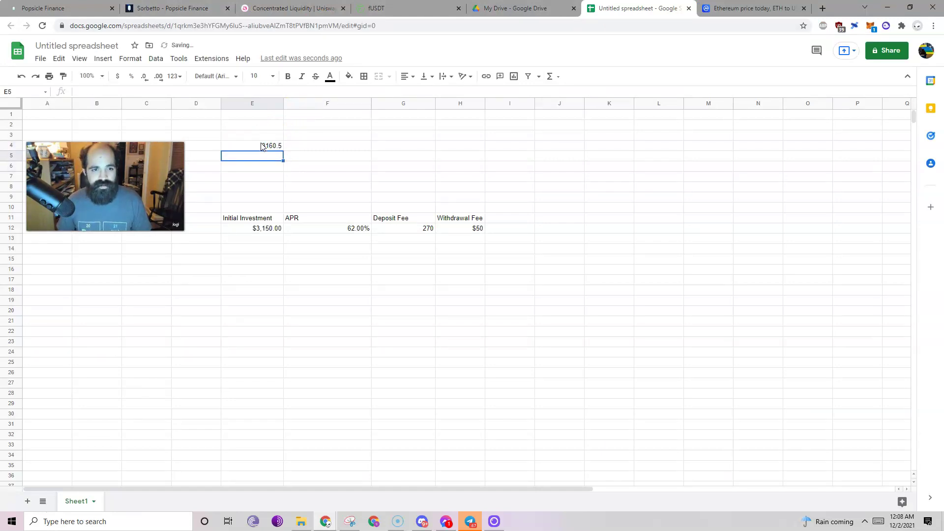
pyautogui.click(265, 144)
pyautogui.press('Delete')
pyautogui.click(279, 308)
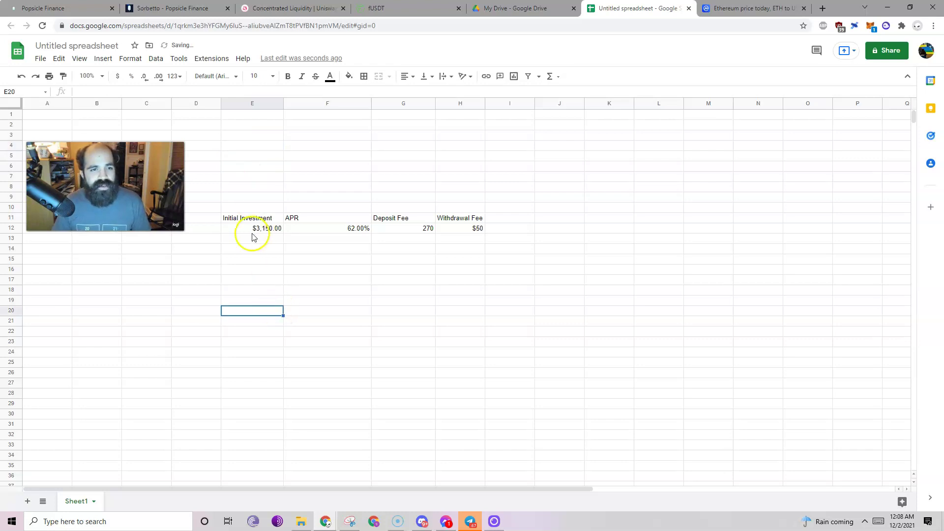
# Step: Format the fee cells G12:H12 as currency, giving $270.00 and $50.00
pyautogui.click(252, 229)
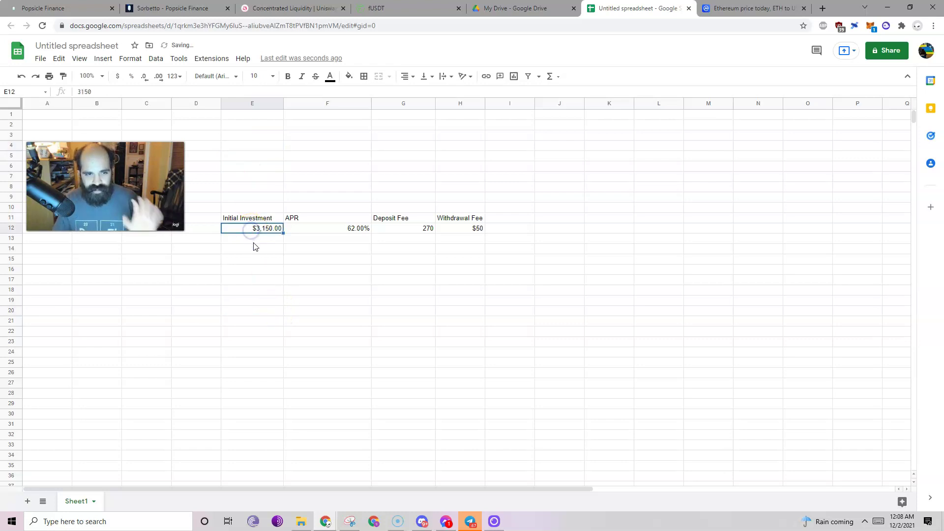
pyautogui.click(339, 228)
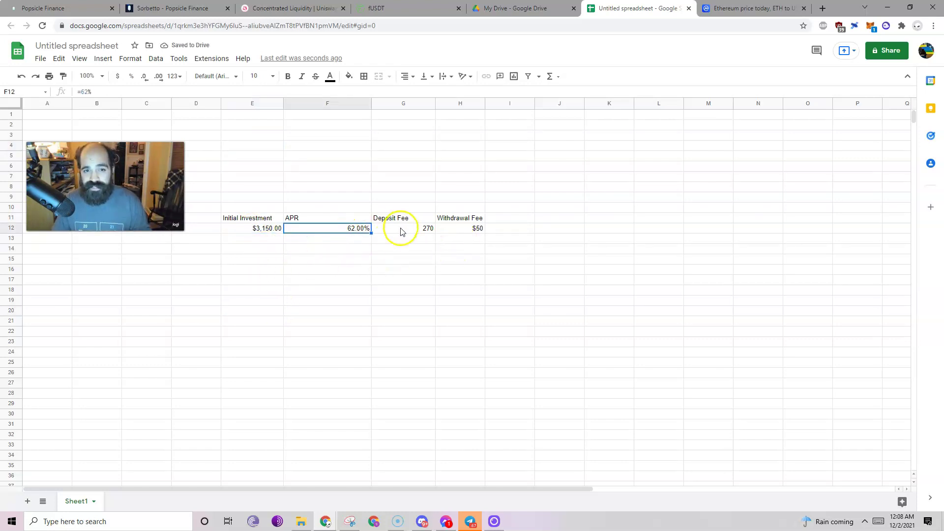
pyautogui.moveTo(400, 229); pyautogui.dragTo(463, 228)
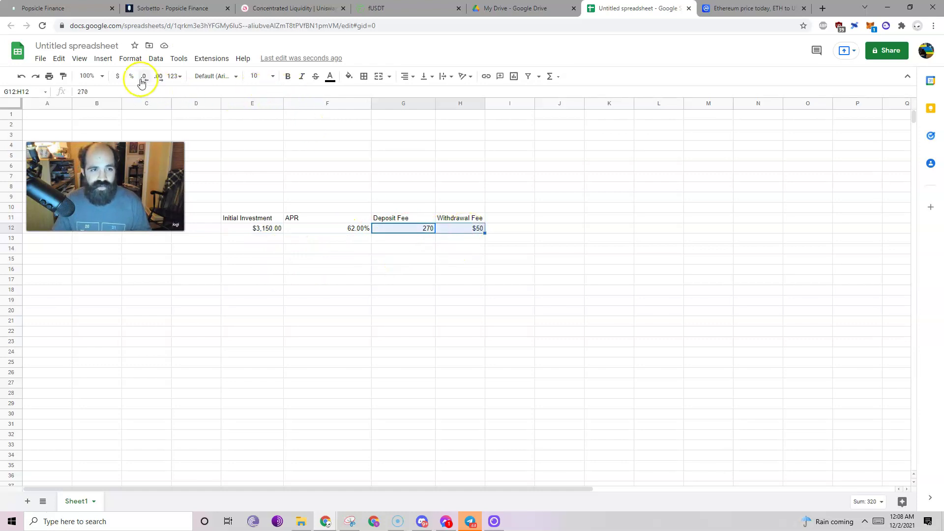
pyautogui.click(118, 75)
pyautogui.click(294, 321)
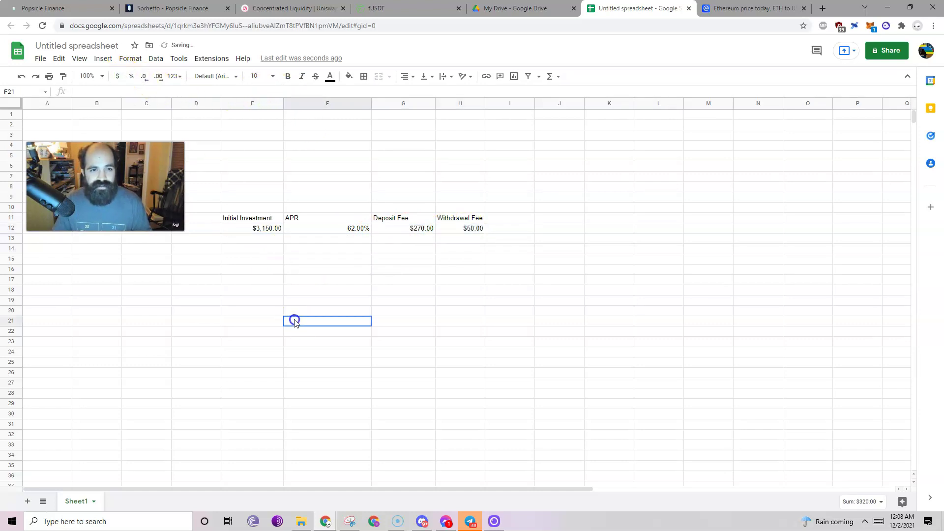
# Step: Enter row labels Day(s), Week(s), Month(s) and Year(s) in E14:E17
pyautogui.click(238, 249)
pyautogui.write('Da')
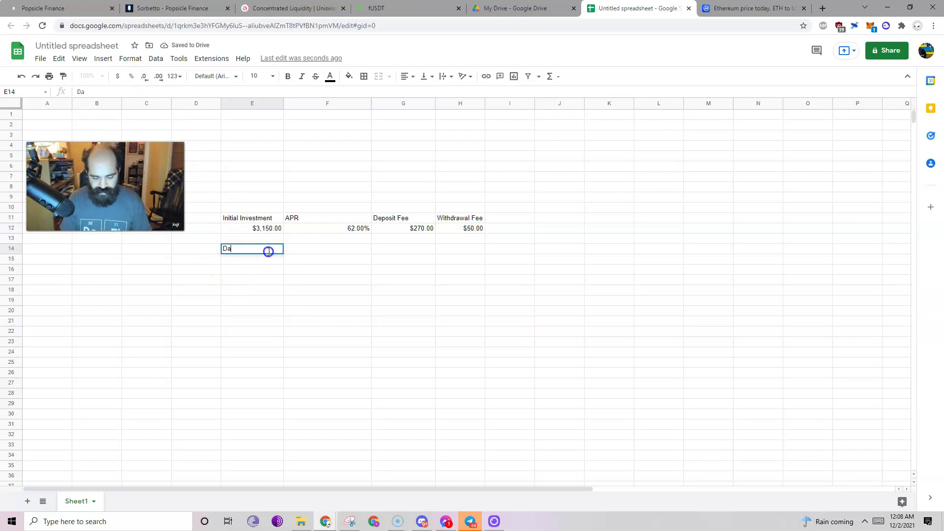
pyautogui.write('y(s)')
pyautogui.press('Return')
pyautogui.write('We')
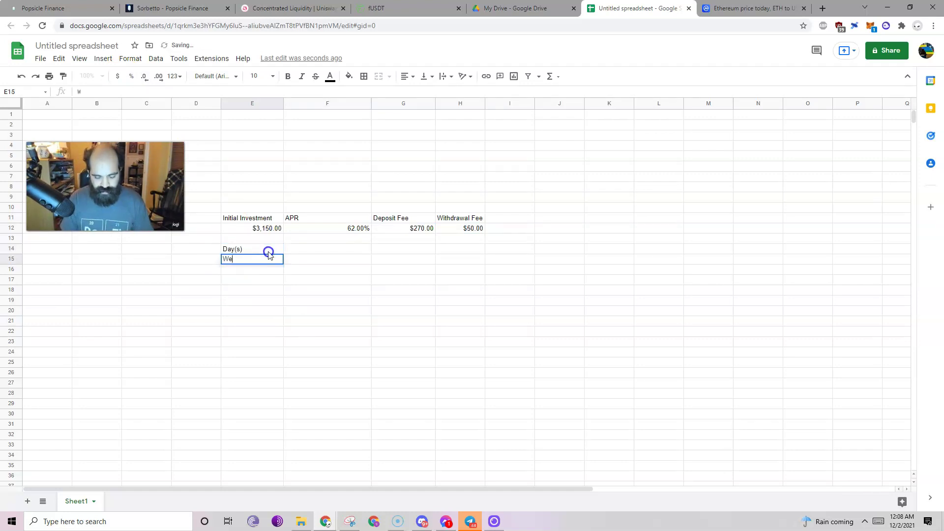
pyautogui.write('ek(s)')
pyautogui.press('Return')
pyautogui.write('Mo')
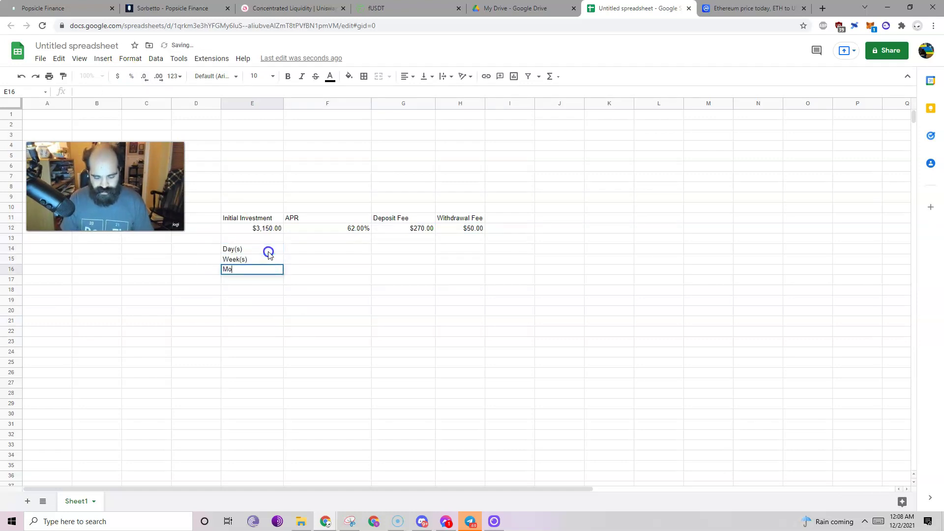
pyautogui.write('nth(s)')
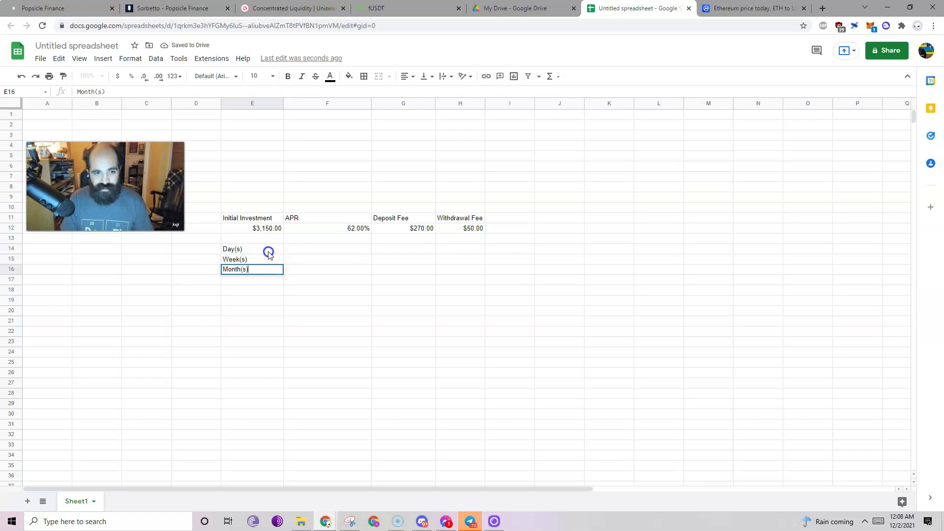
pyautogui.press('Return')
pyautogui.write('Year(s)')
pyautogui.press('Return')
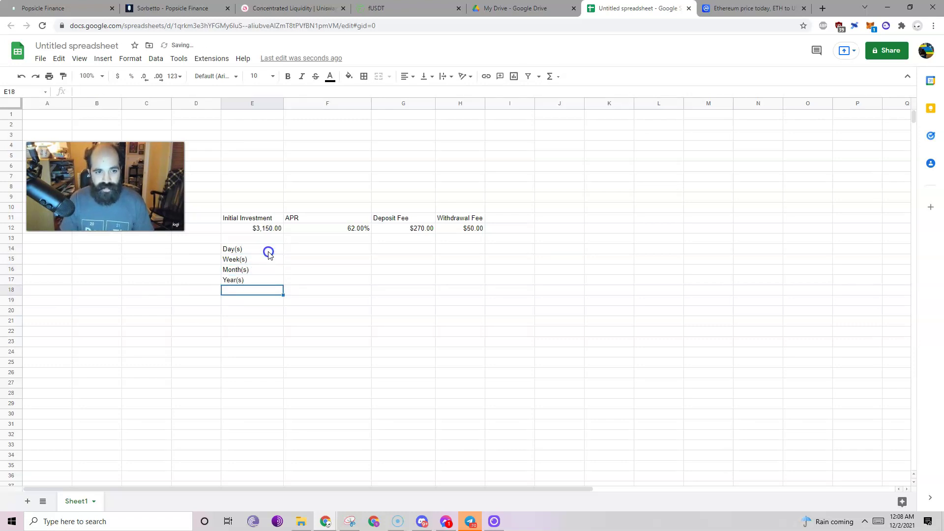
# Step: Add column headings ROI in F13 and ROI $ in G13
pyautogui.press('Right')
pyautogui.press('Up')
pyautogui.press('Up')
pyautogui.press('Up')
pyautogui.press('Up')
pyautogui.press('Up')
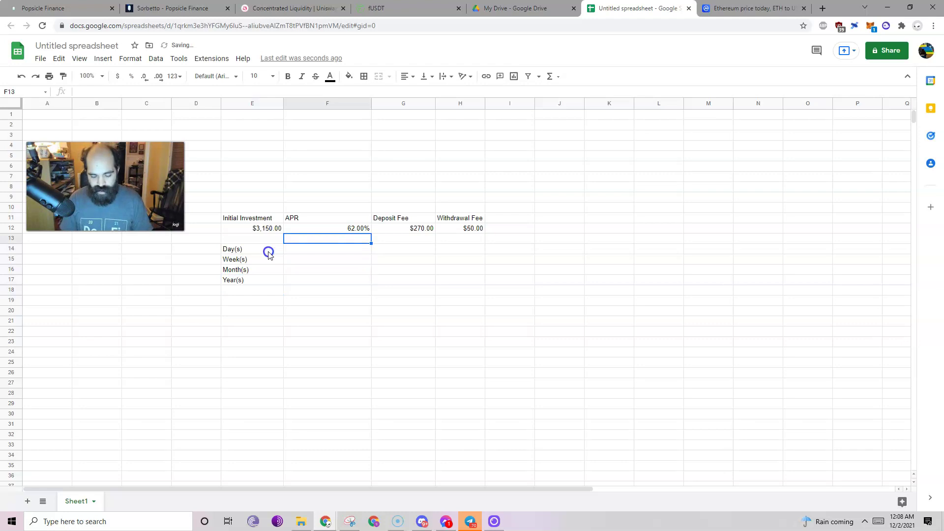
pyautogui.write('ROI')
pyautogui.press('Return')
pyautogui.press('Up')
pyautogui.press('Right')
pyautogui.write('ROI')
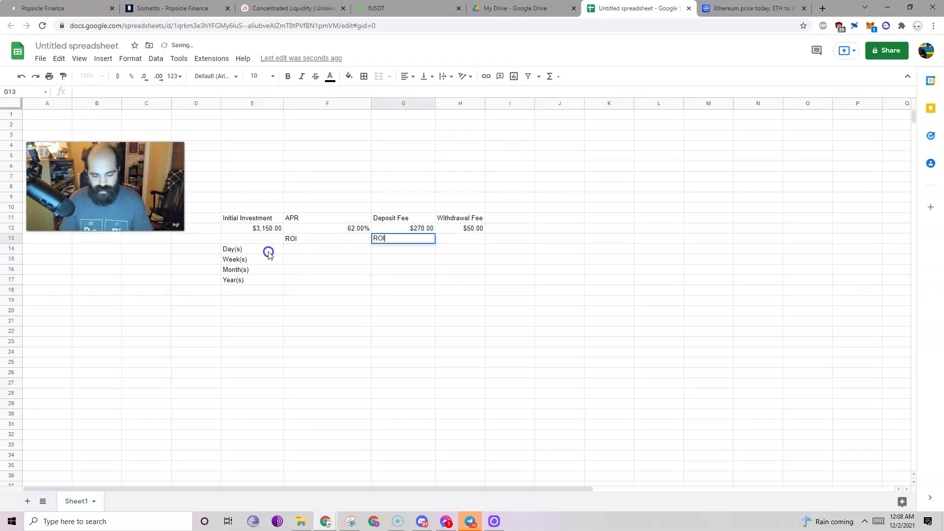
pyautogui.write(' $')
pyautogui.press('Return')
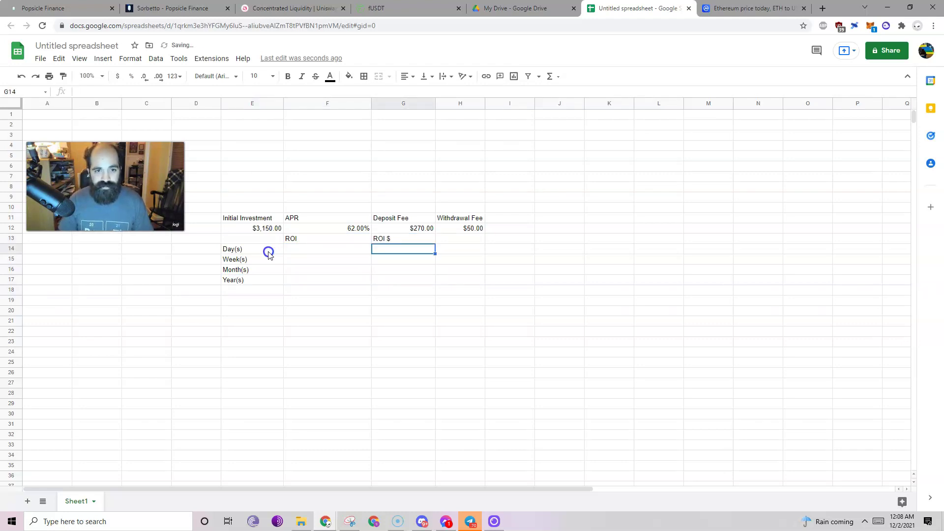
pyautogui.press('Left')
pyautogui.press('Down')
pyautogui.press('Down')
pyautogui.press('Down')
# Step: In the Year(s) ROI cell F17, enter a first formula multiplying Initial Investment E12 by APR F12
pyautogui.click(325, 297)
pyautogui.click(326, 280)
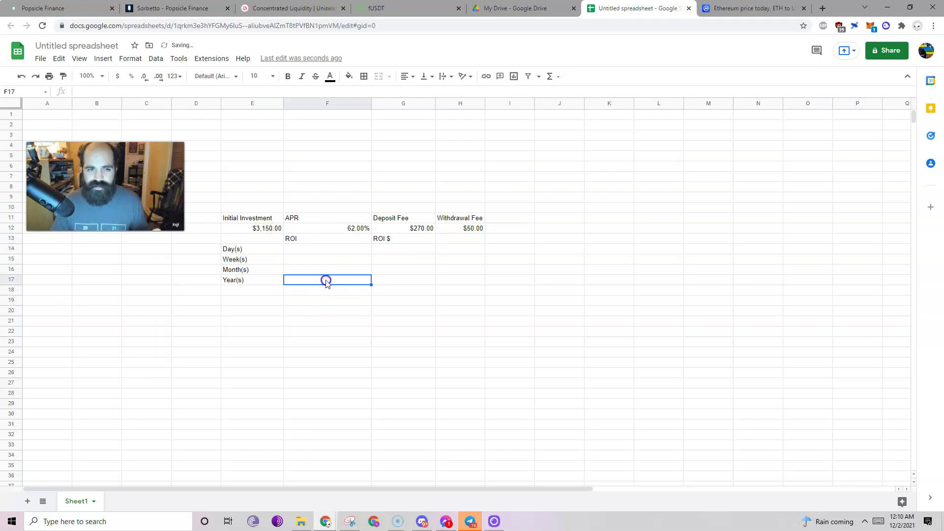
pyautogui.press('Up')
pyautogui.press('Up')
pyautogui.press('Up')
pyautogui.press('Up')
pyautogui.press('Right')
pyautogui.press('Right')
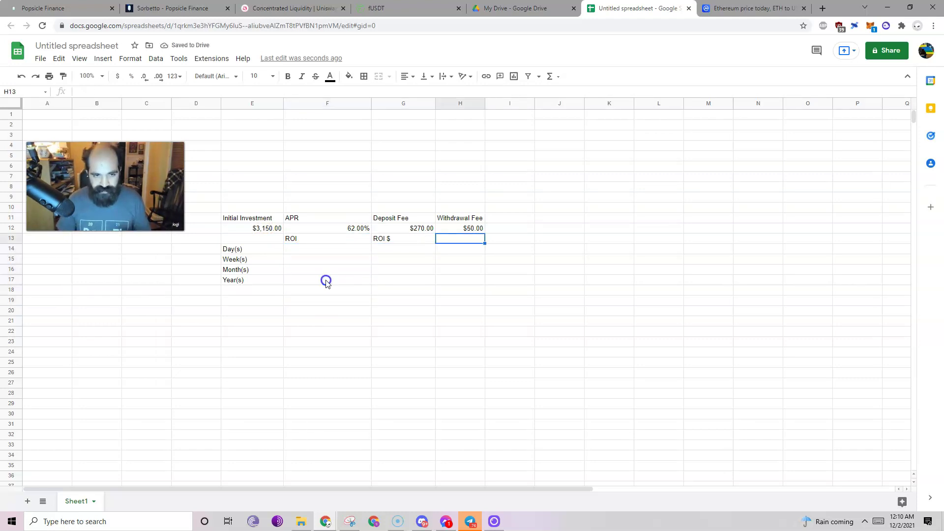
pyautogui.press('Left')
pyautogui.press('Left')
pyautogui.press('Down')
pyautogui.press('Left')
pyautogui.press('Down')
pyautogui.press('Down')
pyautogui.press('Down')
pyautogui.press('Right')
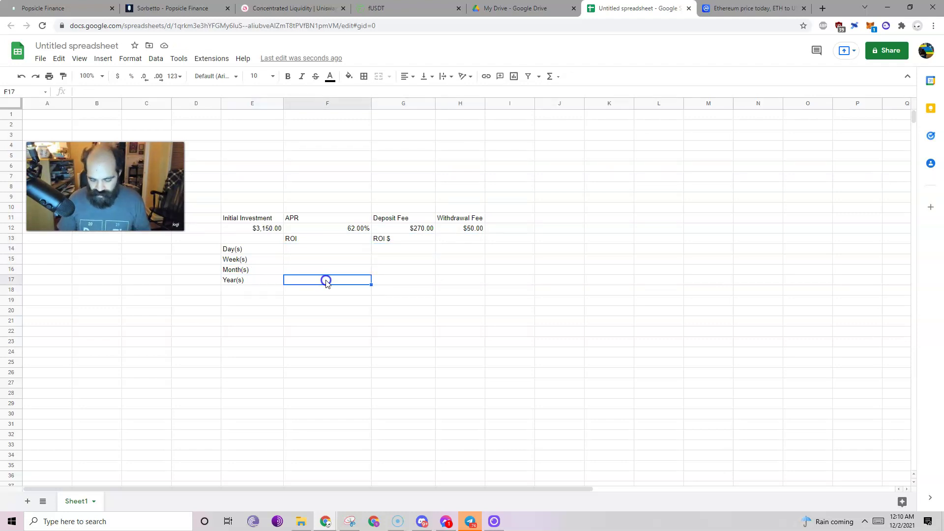
pyautogui.write('=')
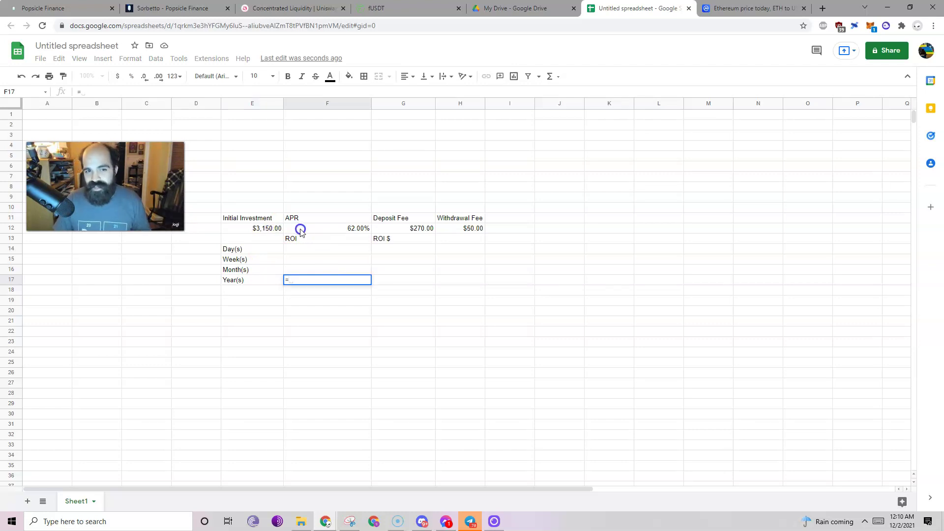
pyautogui.click(265, 230)
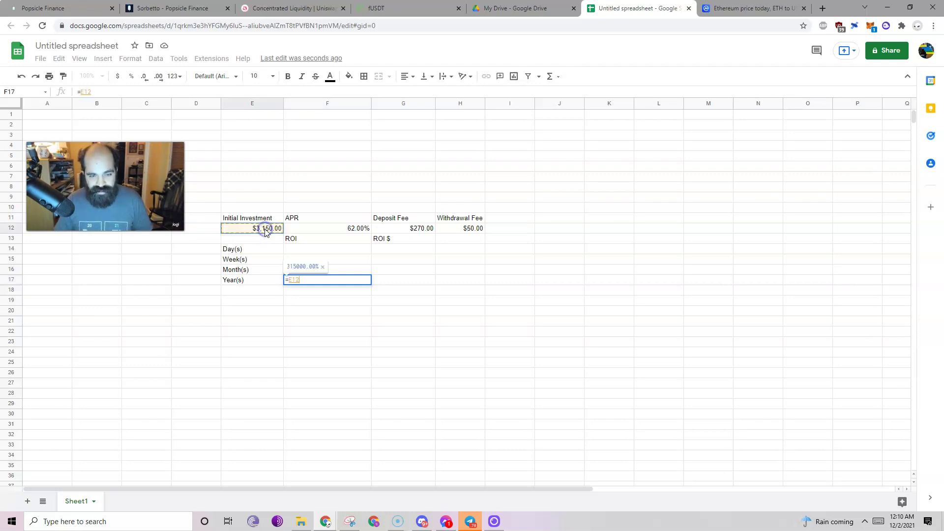
pyautogui.write('*')
pyautogui.click(326, 230)
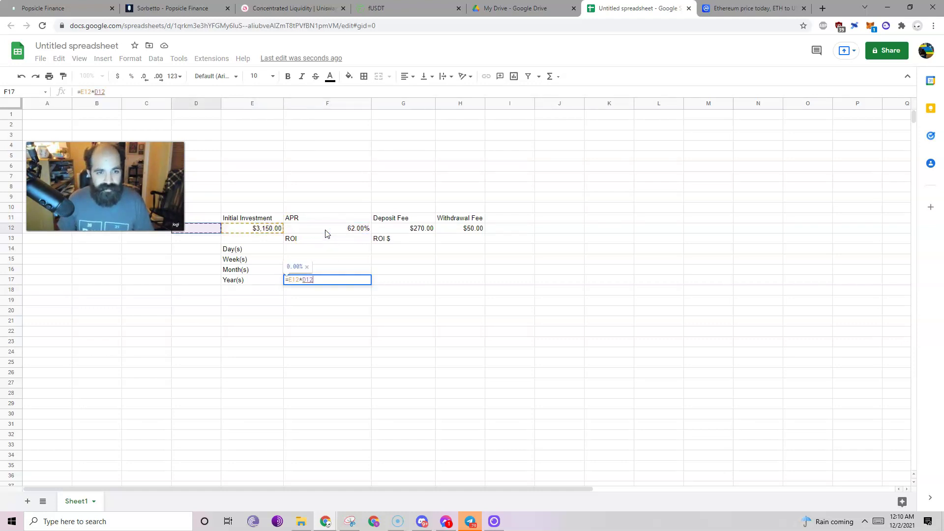
pyautogui.press('Return')
# Step: Revise F17 to =E12*(1+F12) and format the result as currency
pyautogui.press('Up')
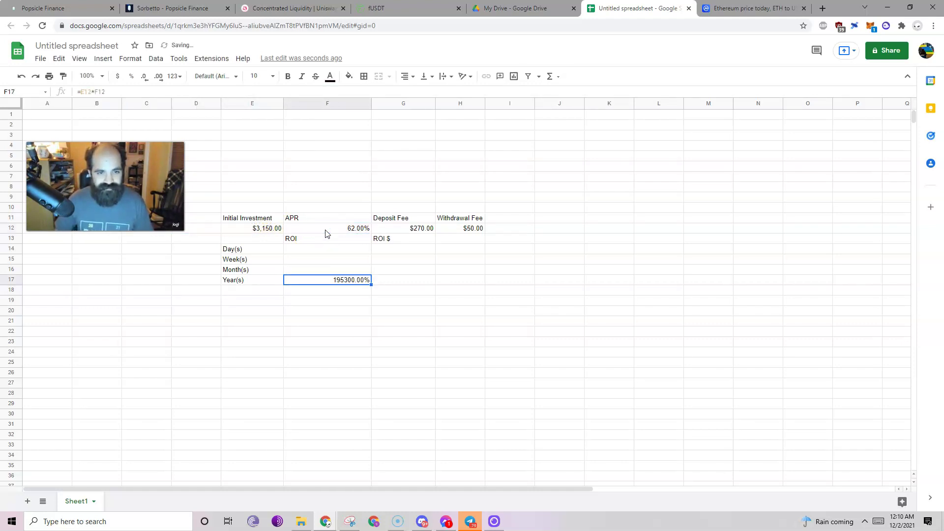
pyautogui.click(97, 93)
pyautogui.write('(1+')
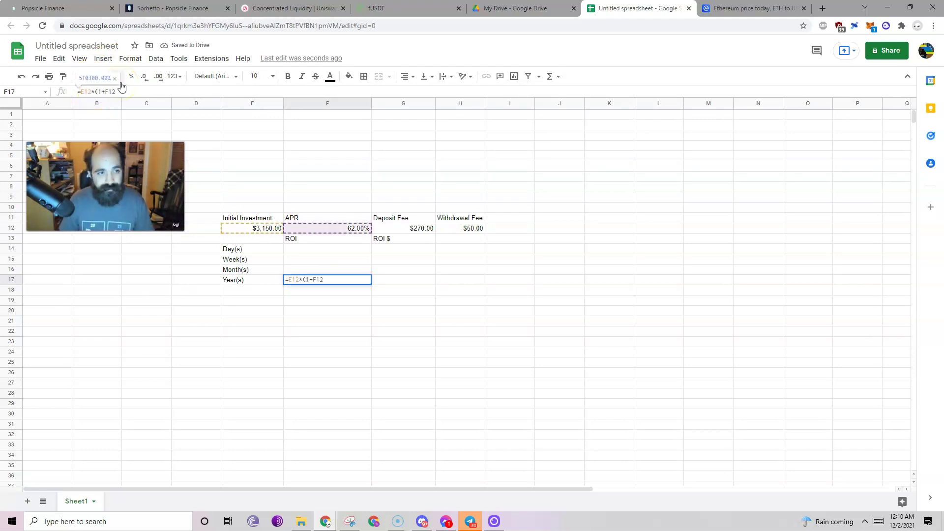
pyautogui.press('Right')
pyautogui.press('Right')
pyautogui.write(')')
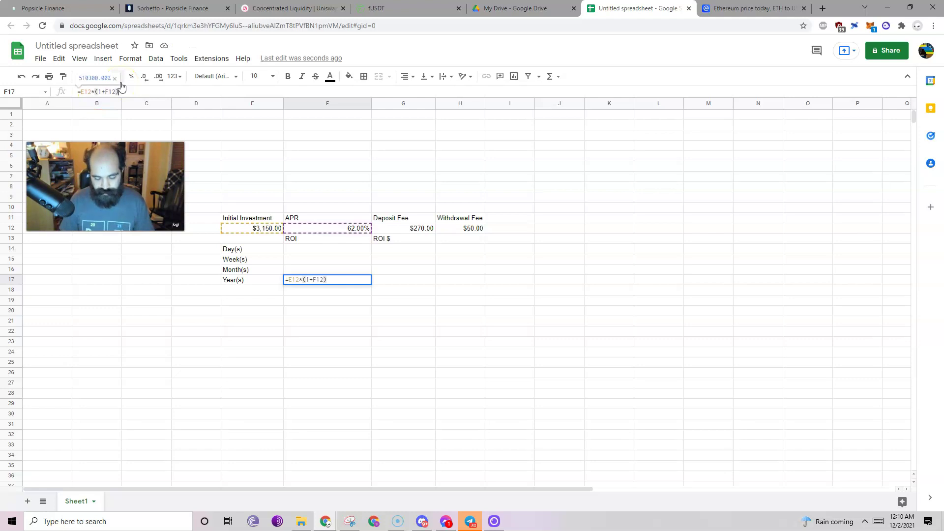
pyautogui.press('Return')
pyautogui.click(357, 280)
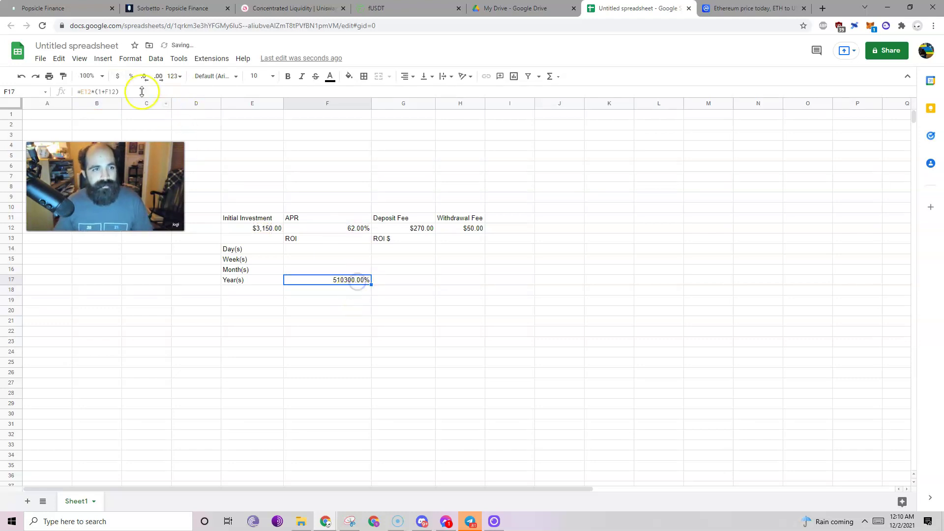
pyautogui.click(117, 76)
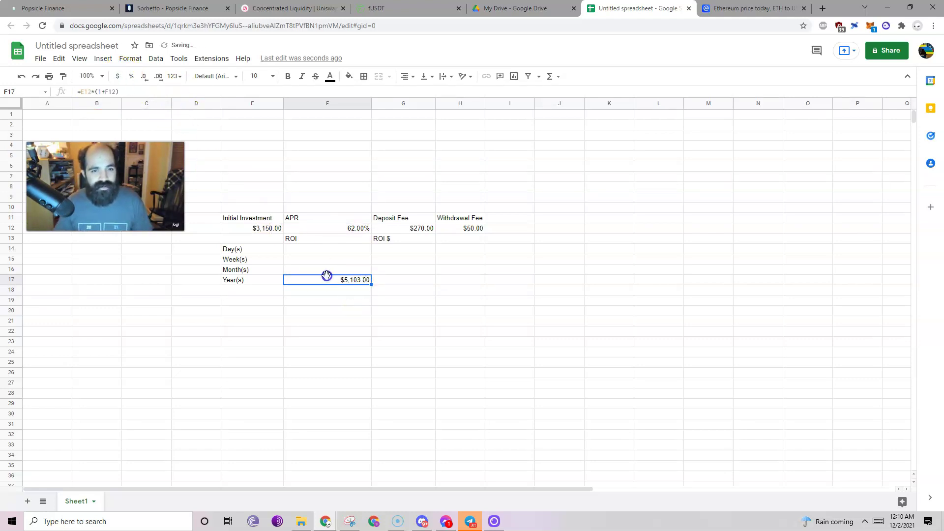
# Step: Complete F17 as =(E12*(1+F12))/E12-1 and show it as a percentage, 62.00%
pyautogui.click(161, 91)
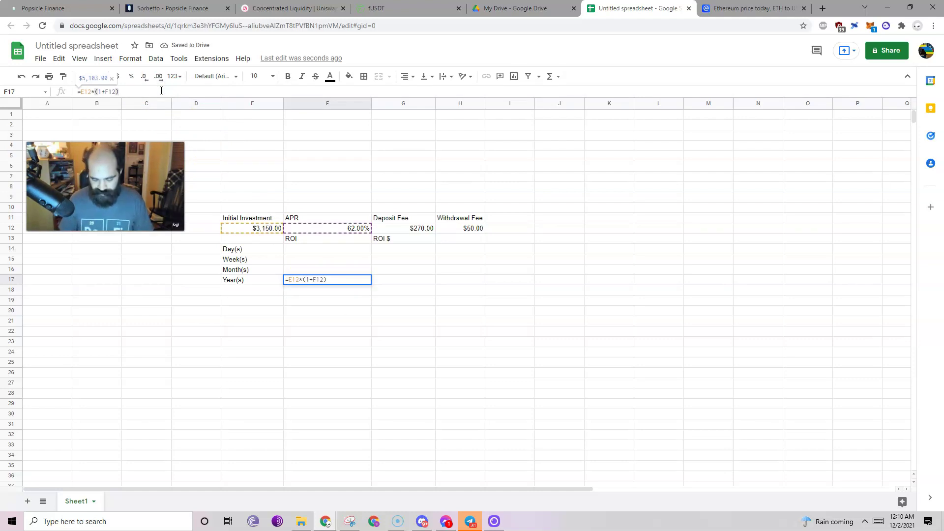
pyautogui.write(')')
pyautogui.press('Home')
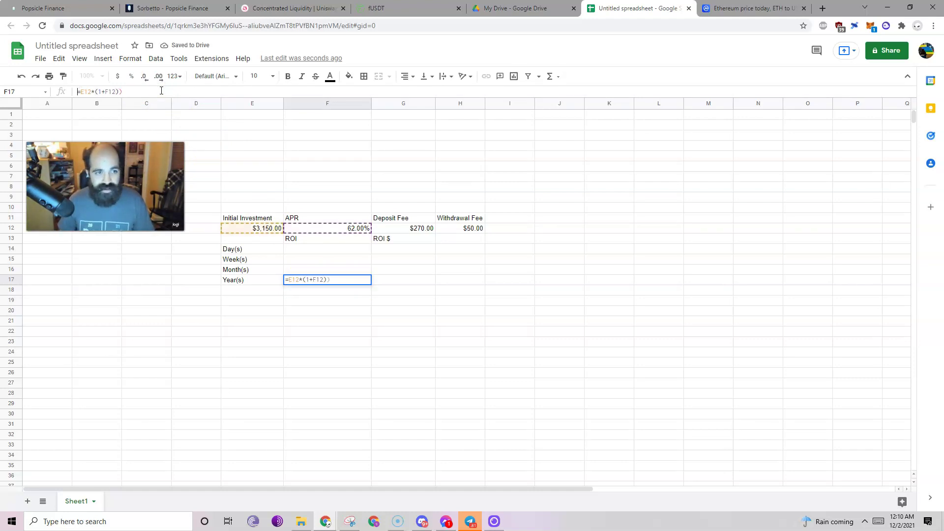
pyautogui.write('(')
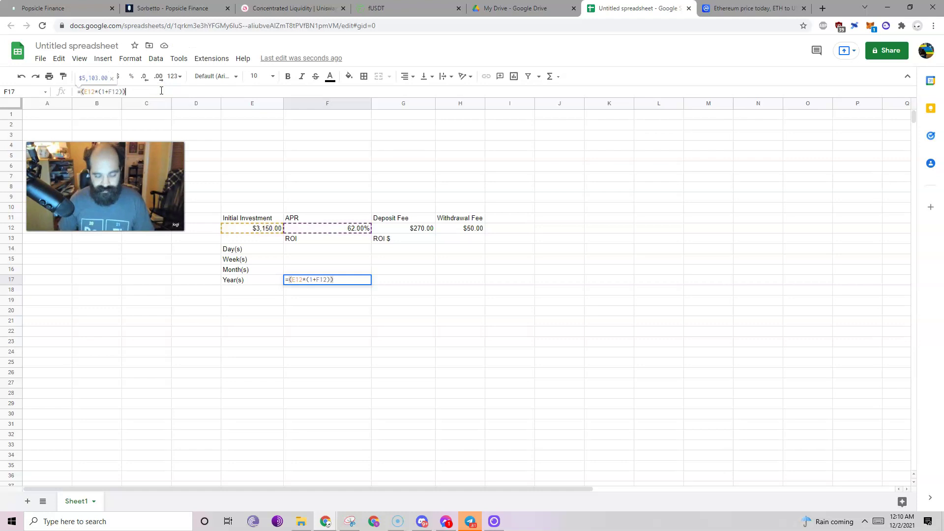
pyautogui.write('/')
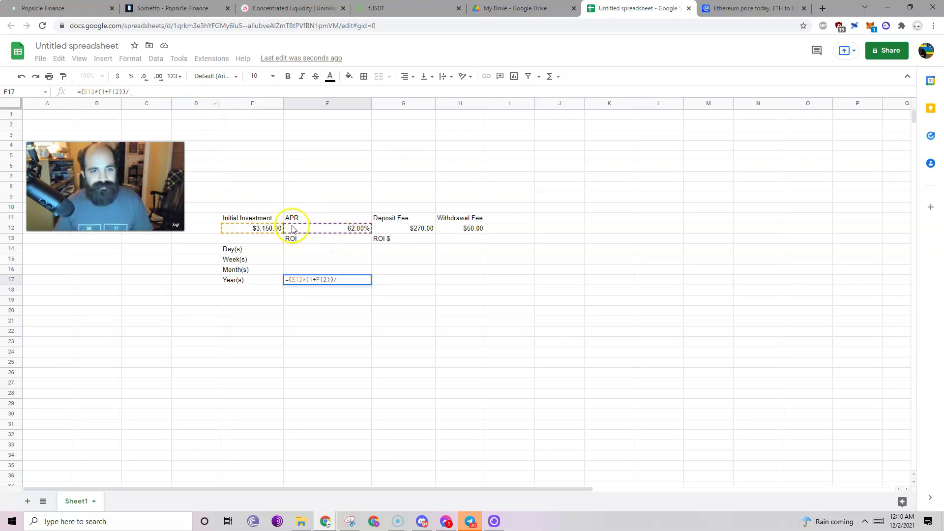
pyautogui.click(269, 229)
pyautogui.write('-1')
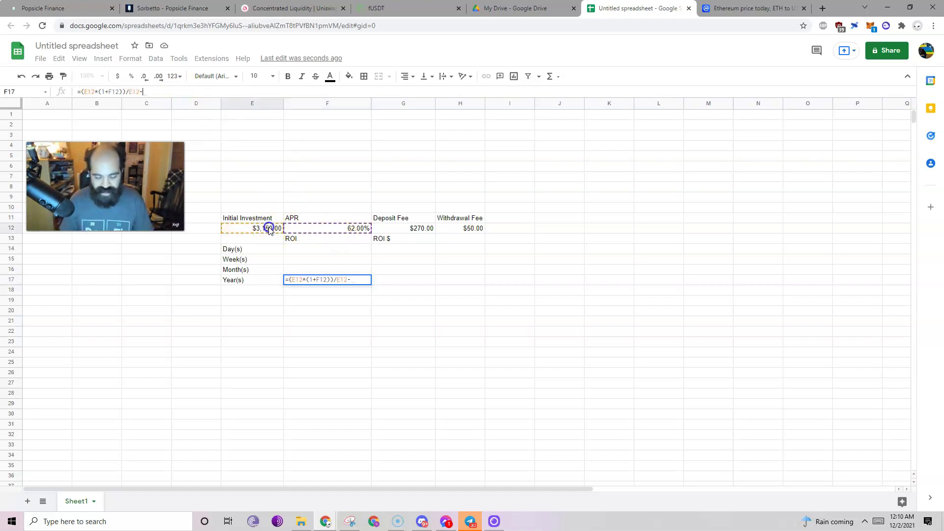
pyautogui.press('Return')
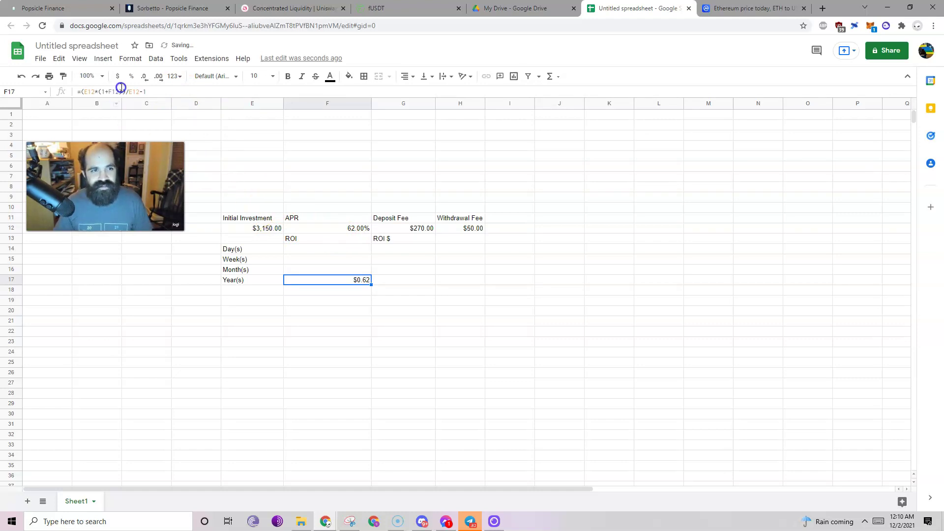
pyautogui.click(132, 76)
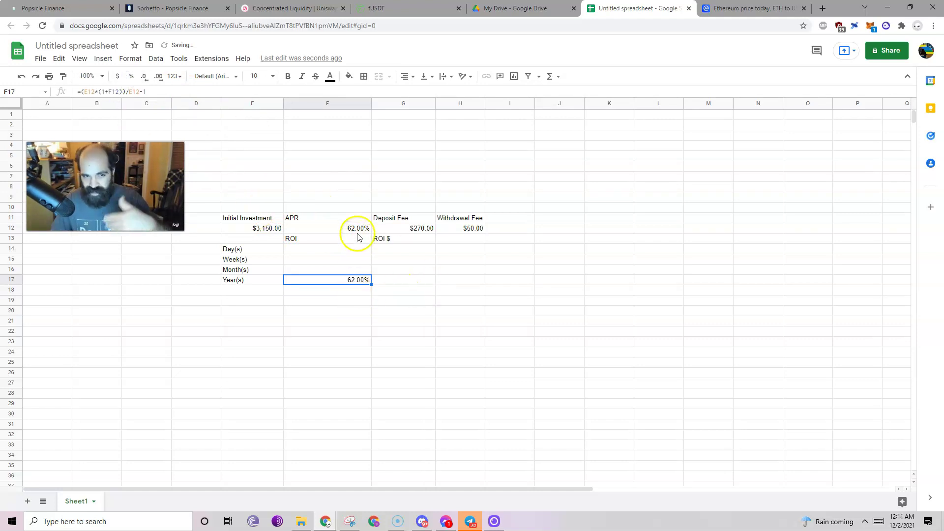
pyautogui.click(365, 272)
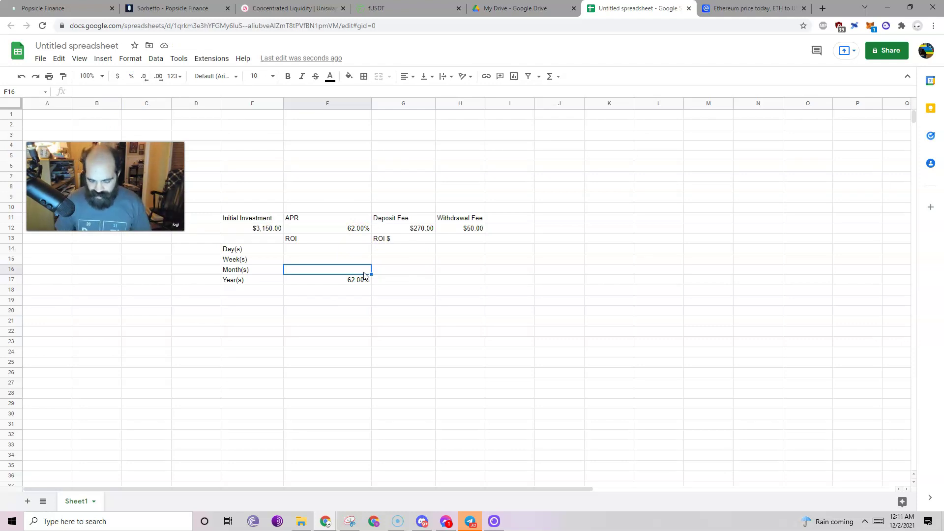
# Step: Enter the Month(s) ROI as =F17/12 and the Week(s) ROI as =F17/52
pyautogui.write('=')
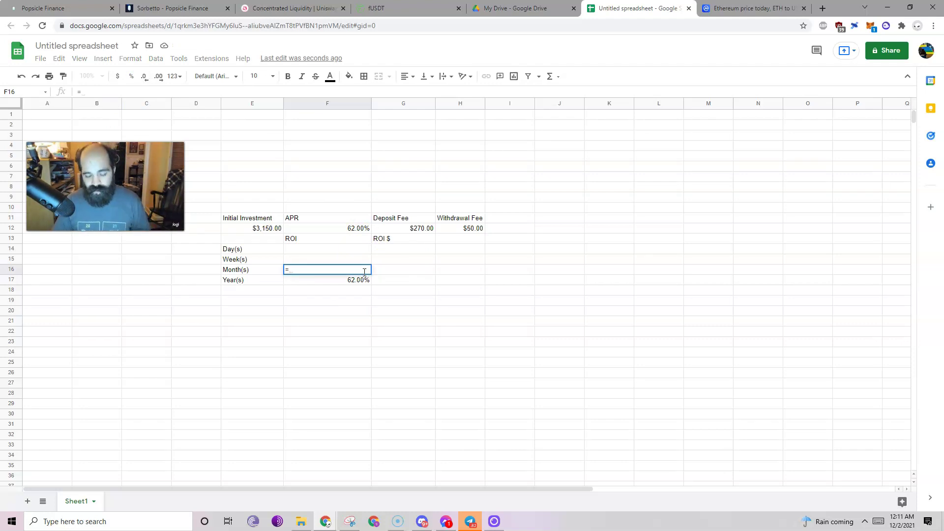
pyautogui.click(353, 284)
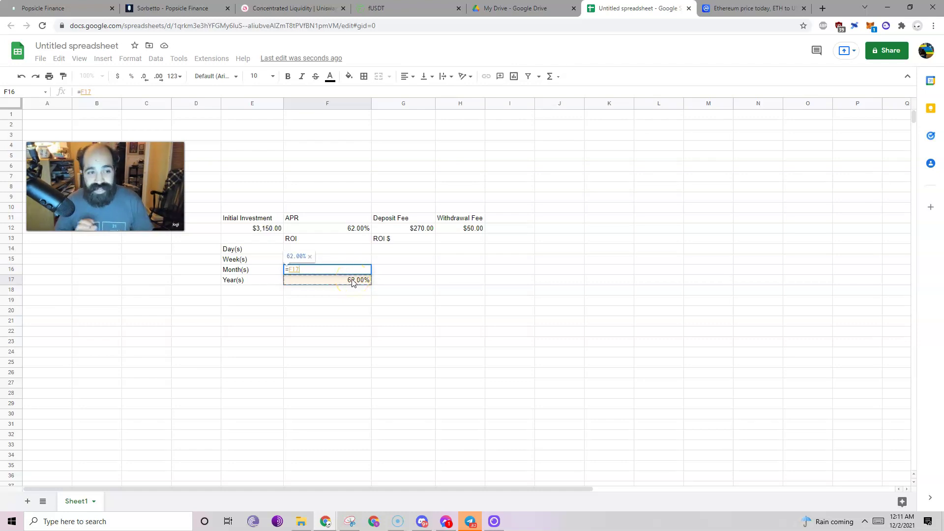
pyautogui.write('/12')
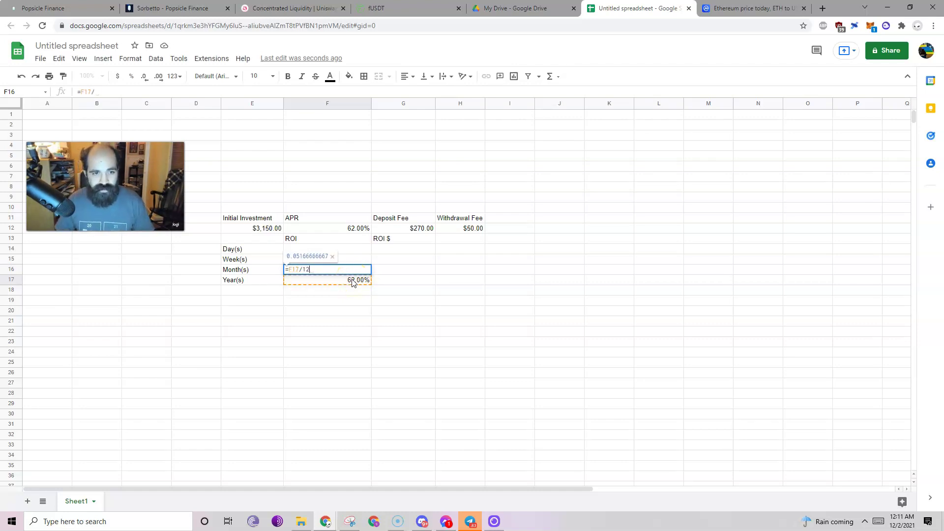
pyautogui.press('Up')
pyautogui.write('=')
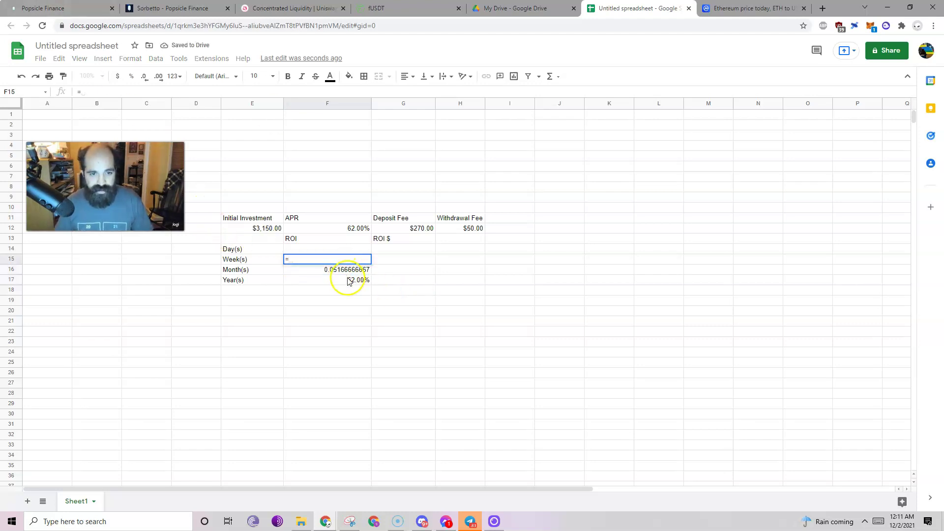
pyautogui.click(349, 282)
pyautogui.write('/52')
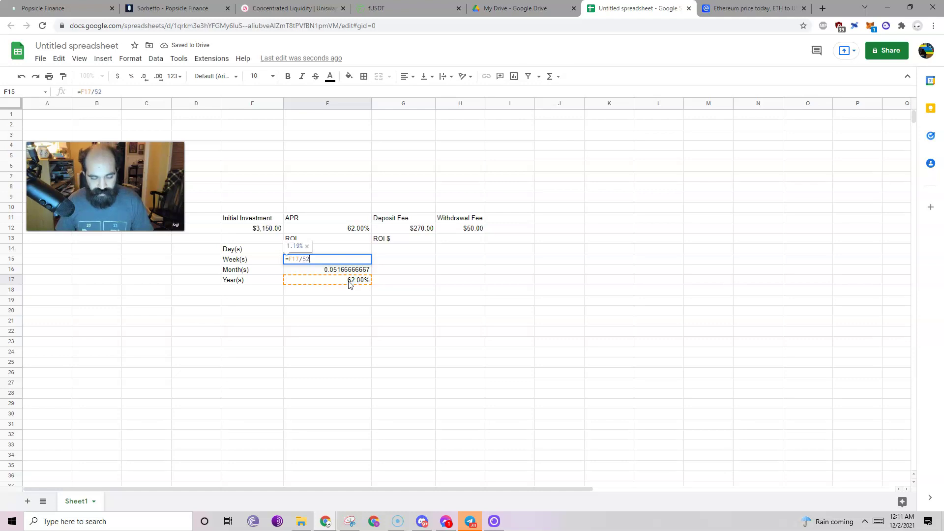
pyautogui.press('Return')
# Step: Enter the Day(s) ROI as =F17/365 in F14
pyautogui.click(351, 249)
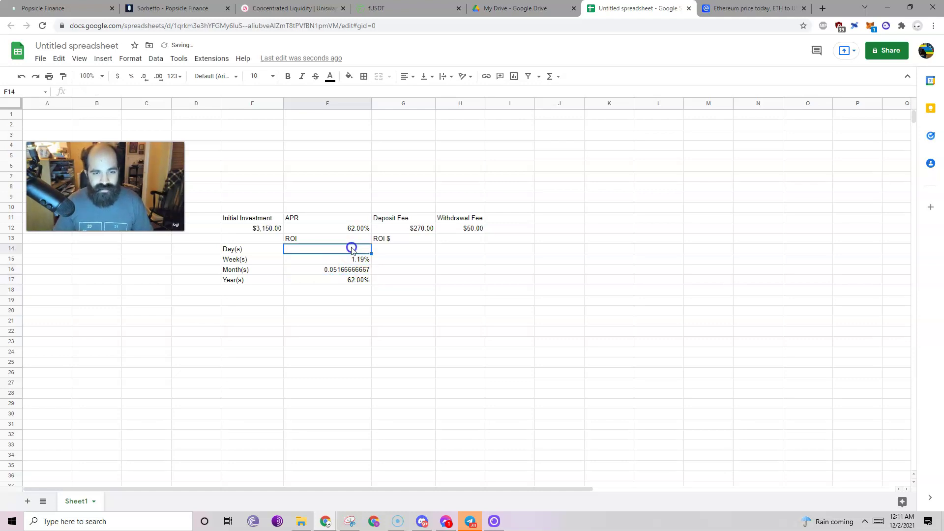
pyautogui.write('=')
pyautogui.click(329, 281)
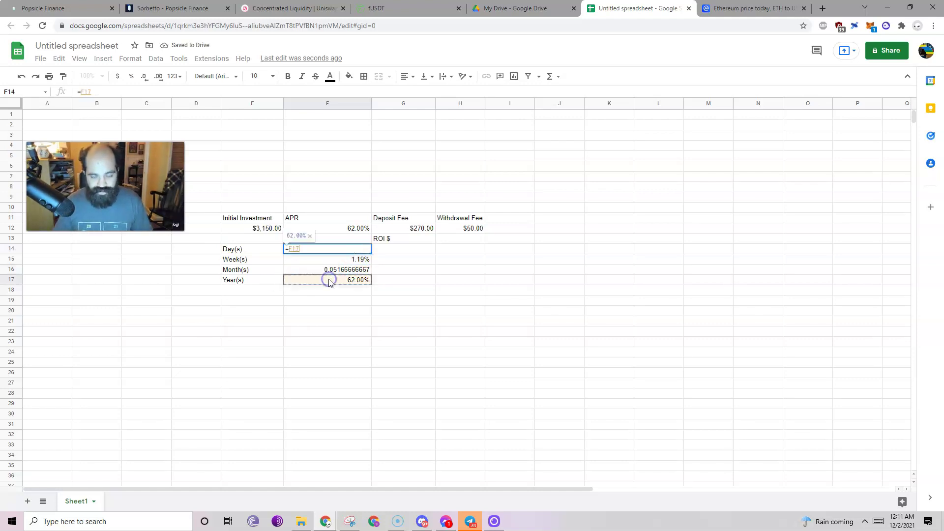
pyautogui.write('/')
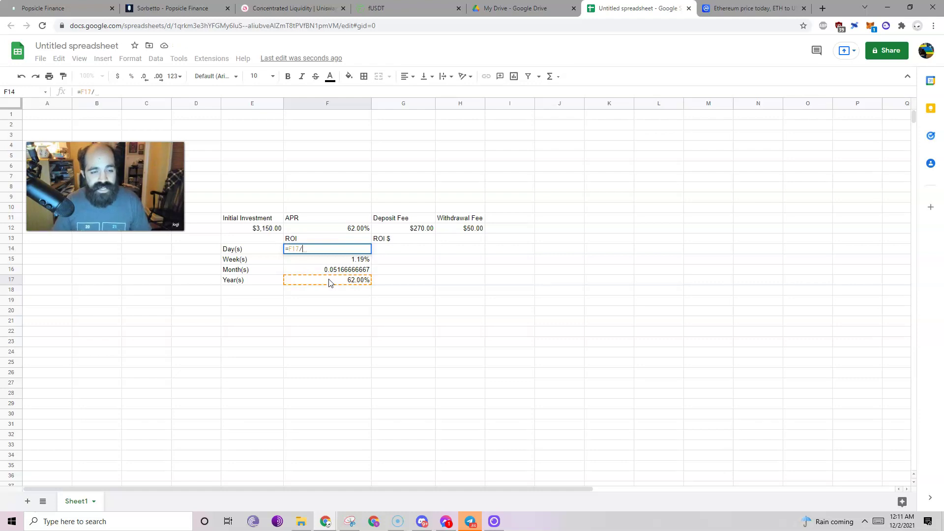
pyautogui.write('365')
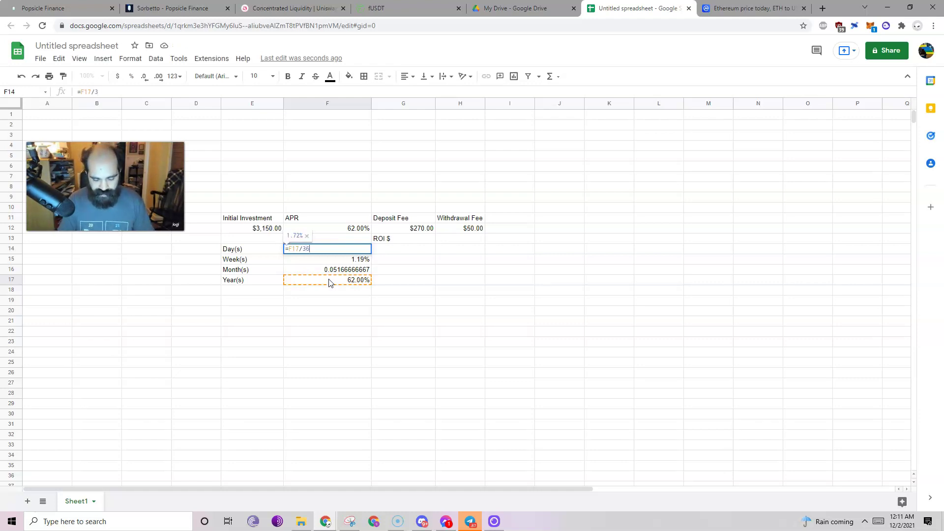
pyautogui.press('Return')
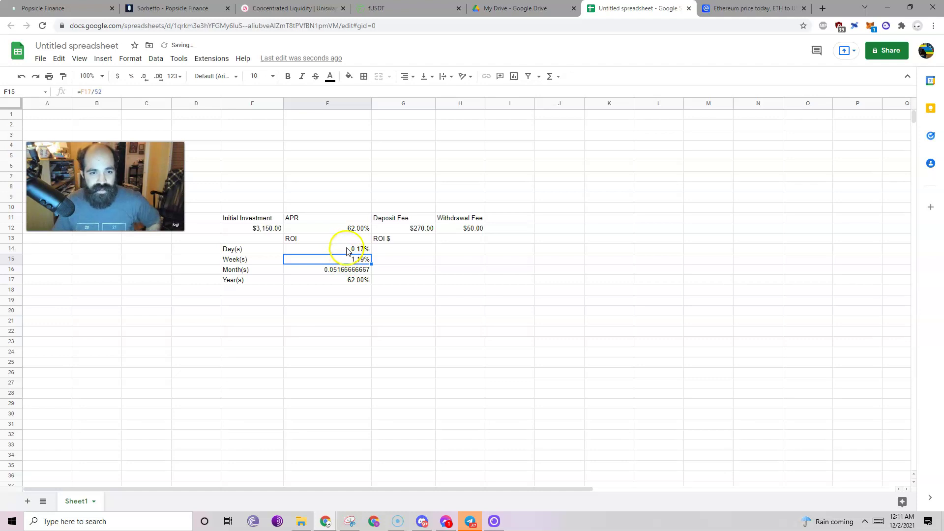
# Step: Format F14:F17 as percentages, showing 0.17%, 1.19%, 5.17% and 62.00%
pyautogui.moveTo(353, 248); pyautogui.dragTo(352, 279)
pyautogui.click(134, 77)
pyautogui.click(344, 364)
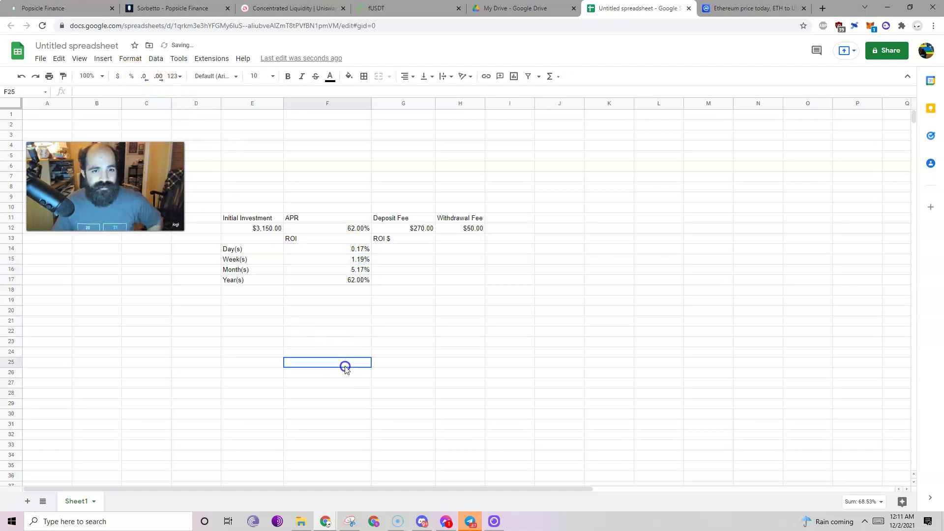
pyautogui.click(402, 250)
pyautogui.click(346, 258)
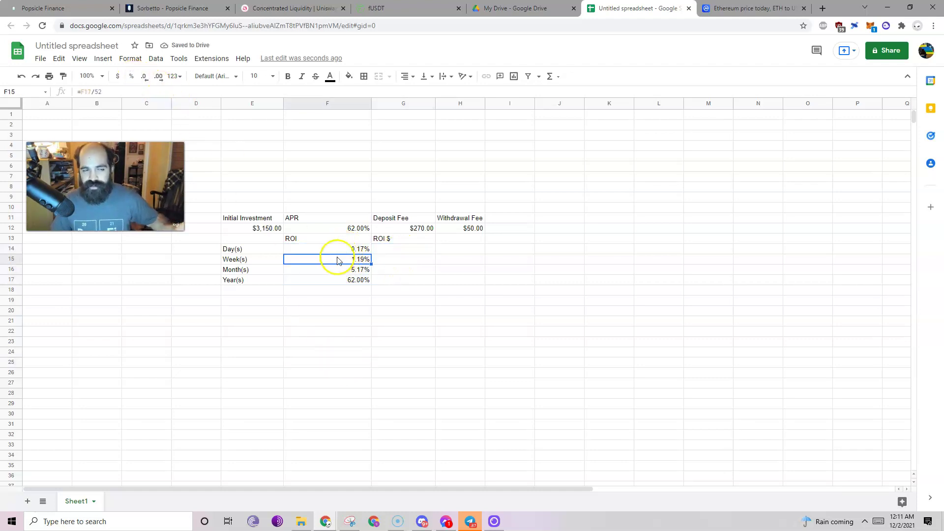
# Step: Enter =F14*$E$12 in G14 for the daily dollar ROI of $5.35
pyautogui.click(396, 253)
pyautogui.write('=')
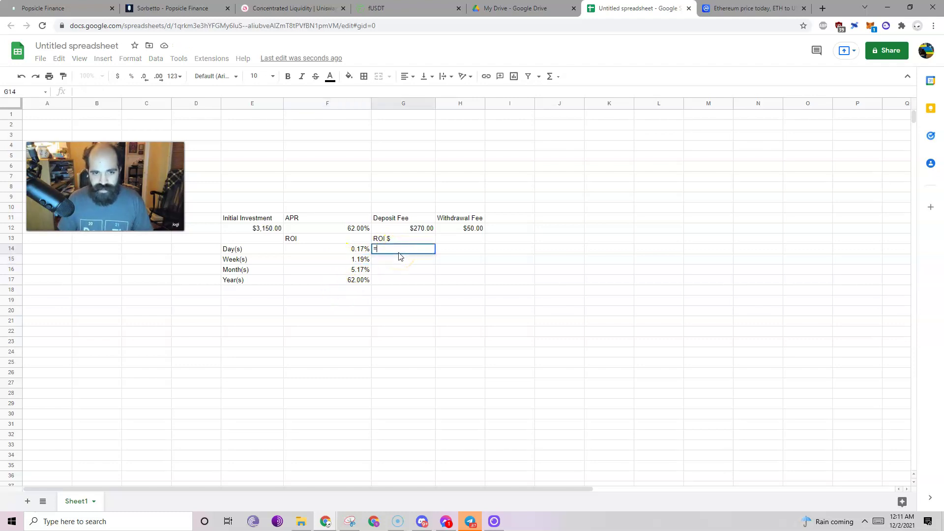
pyautogui.click(356, 251)
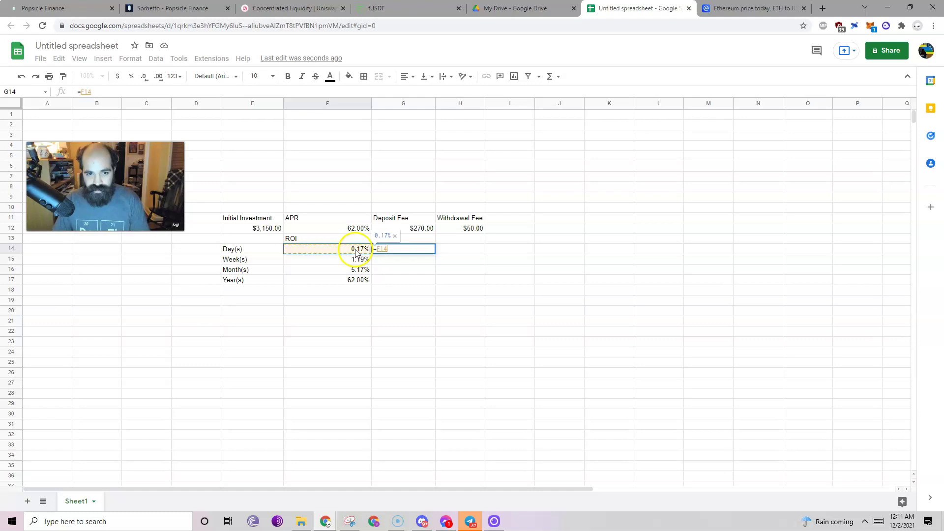
pyautogui.write('*')
pyautogui.click(253, 228)
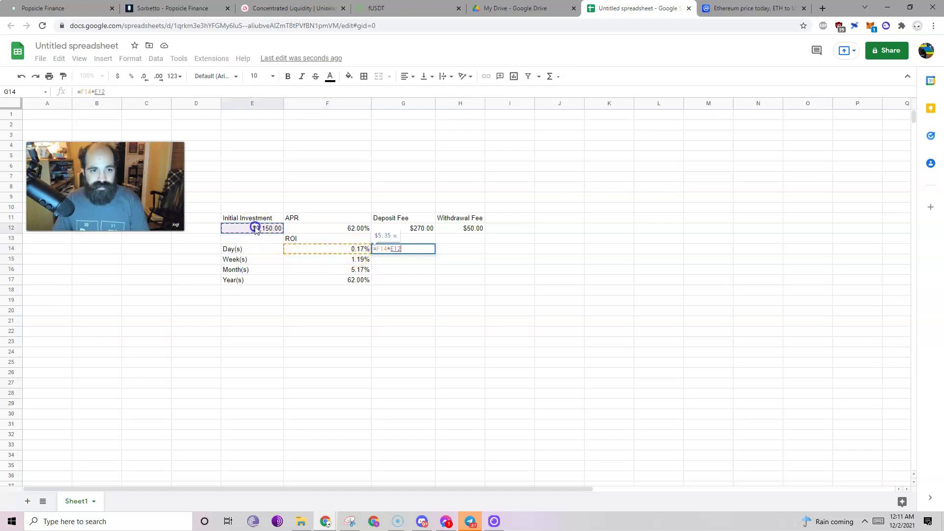
pyautogui.click(123, 92)
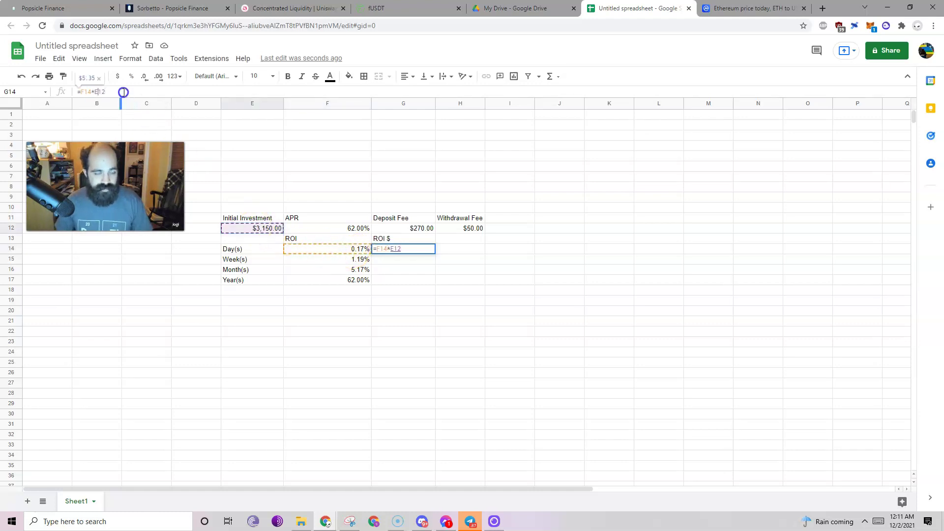
pyautogui.press('Return')
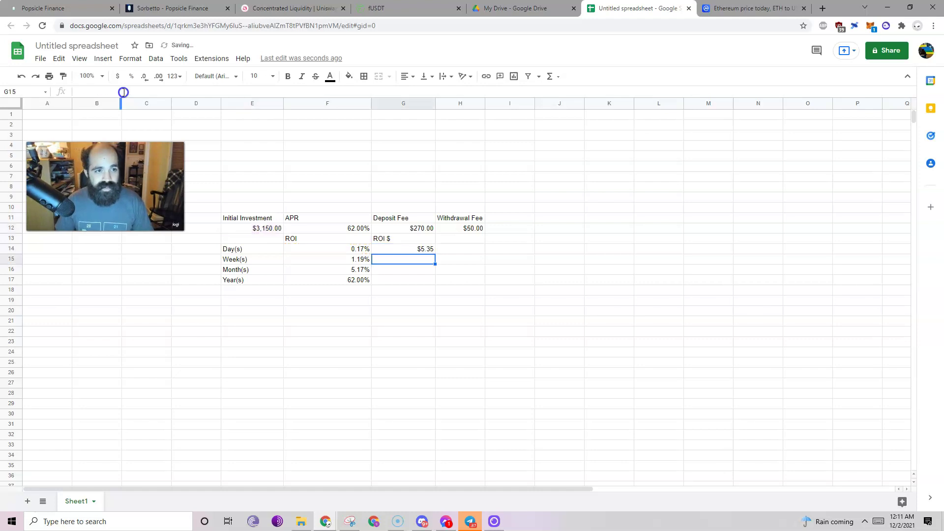
# Step: Fill the dollar ROI formula down to G17, giving $37.56, $162.75 and $1,953.00
pyautogui.click(418, 254)
pyautogui.moveTo(435, 252); pyautogui.dragTo(432, 282)
pyautogui.click(431, 272)
pyautogui.click(457, 299)
pyautogui.click(466, 249)
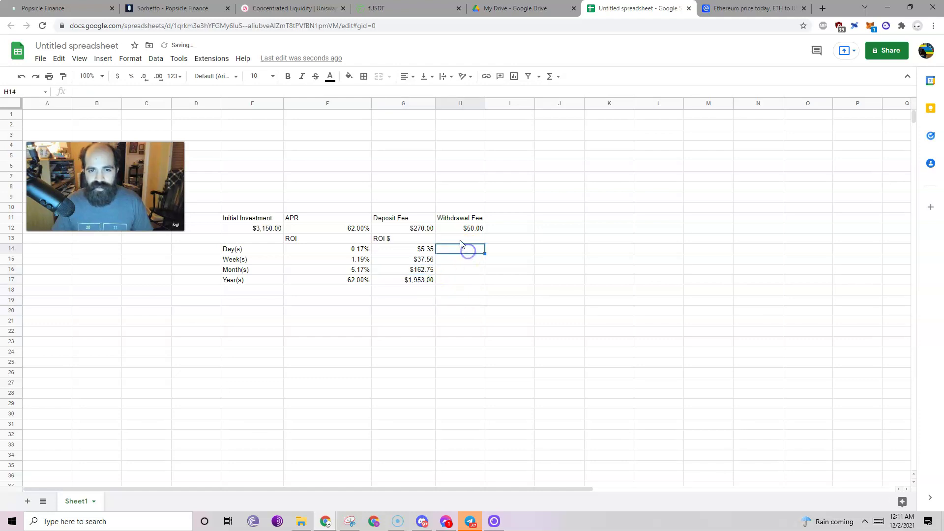
pyautogui.click(461, 239)
# Step: Add the 'Real ROI $' column heading in I13
pyautogui.write('Real')
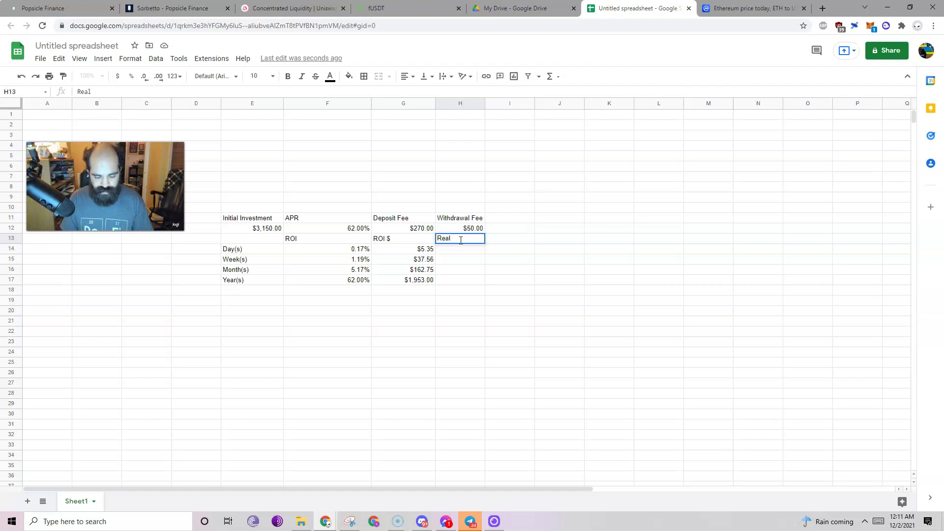
pyautogui.write('ROI')
pyautogui.press('Tab')
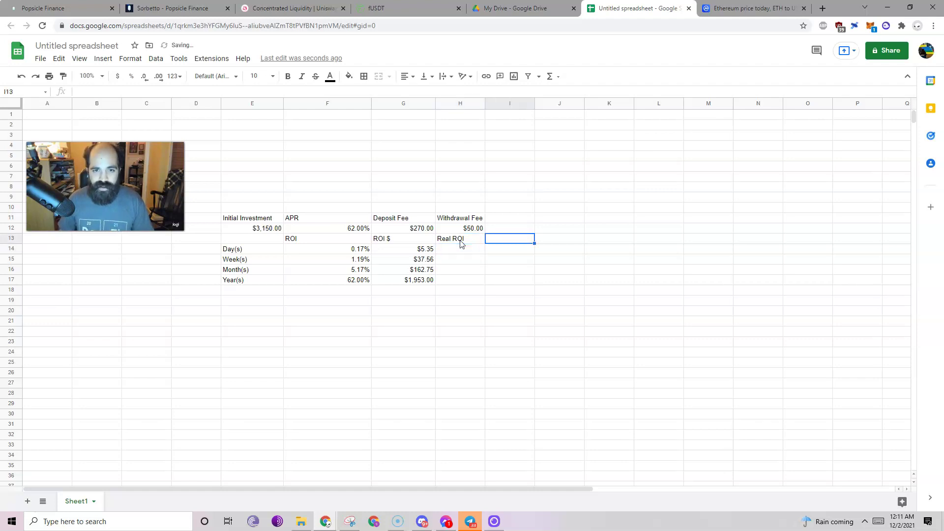
pyautogui.write('Real RO')
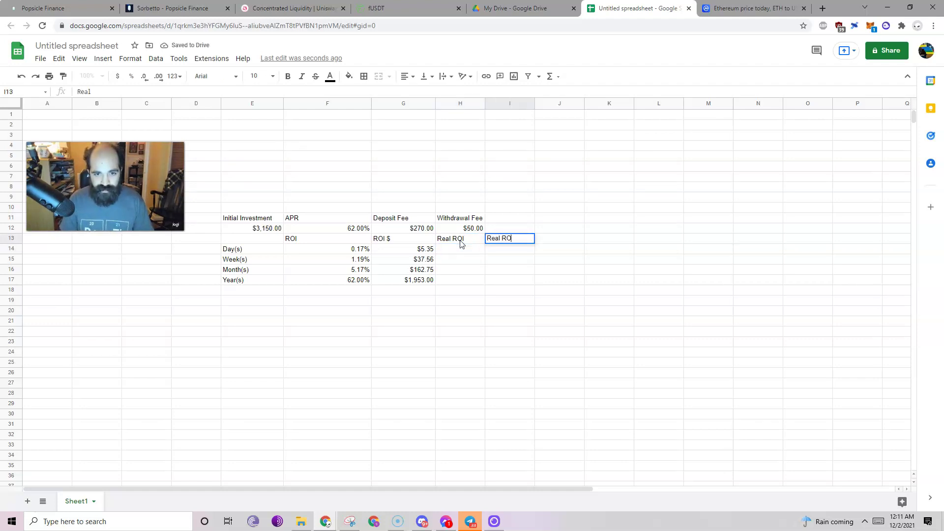
pyautogui.write('I $')
pyautogui.press('Return')
pyautogui.press('Down')
pyautogui.press('Down')
pyautogui.press('Down')
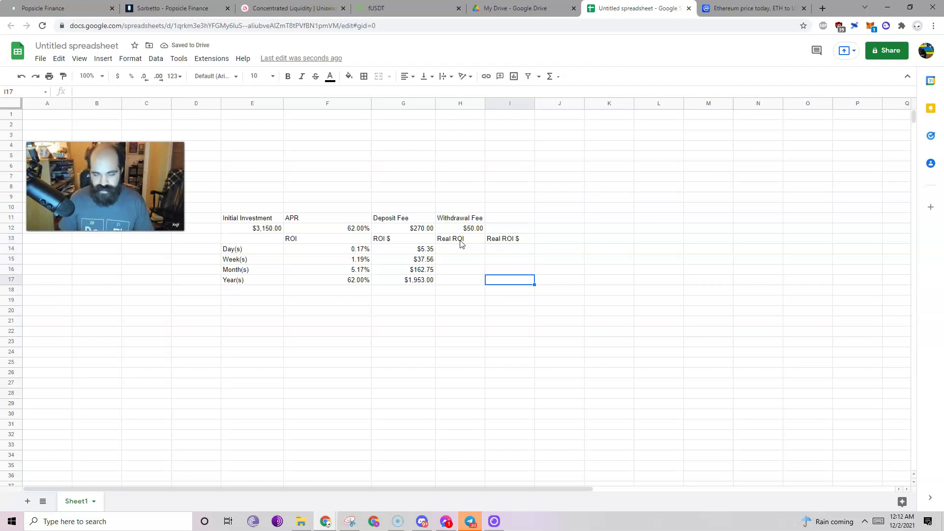
# Step: Enter =G17-(G12+H12) in I17, subtracting the deposit and withdrawal fees from the yearly ROI $
pyautogui.write('=')
pyautogui.click(420, 284)
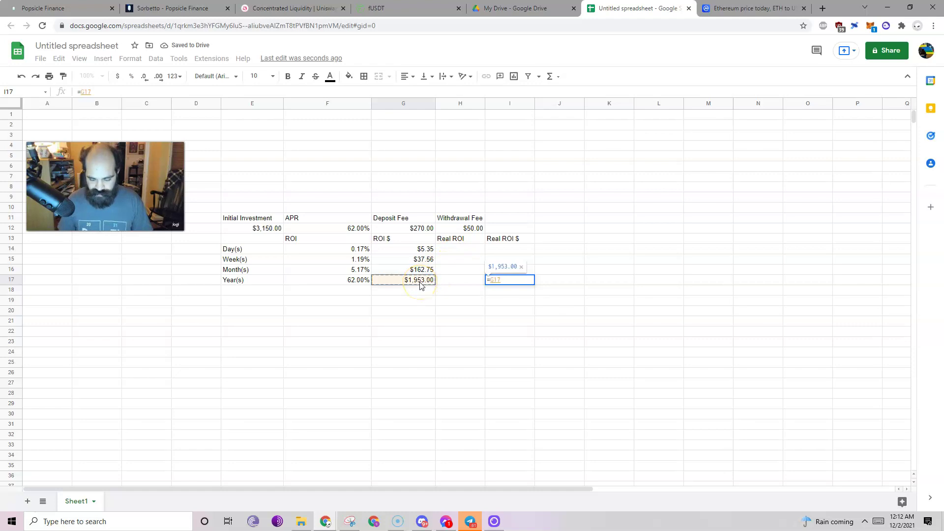
pyautogui.write('-')
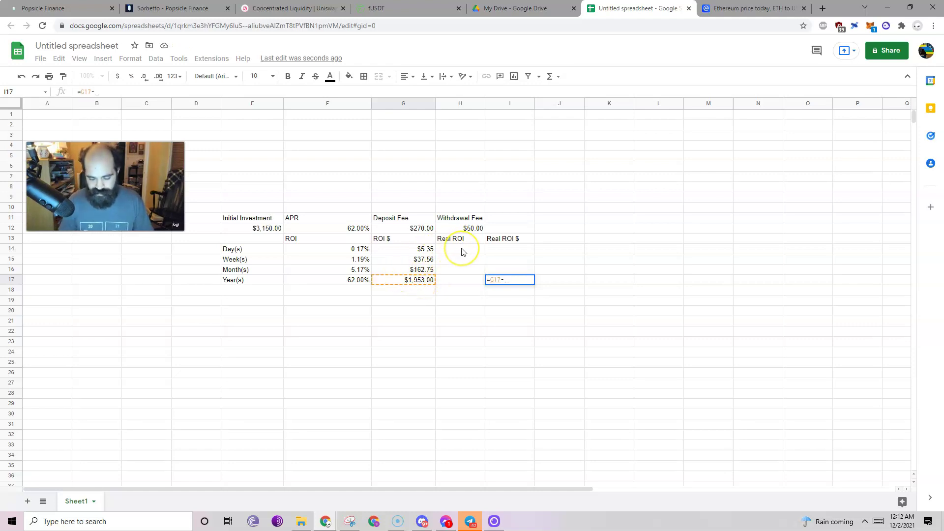
pyautogui.write('(')
pyautogui.click(417, 230)
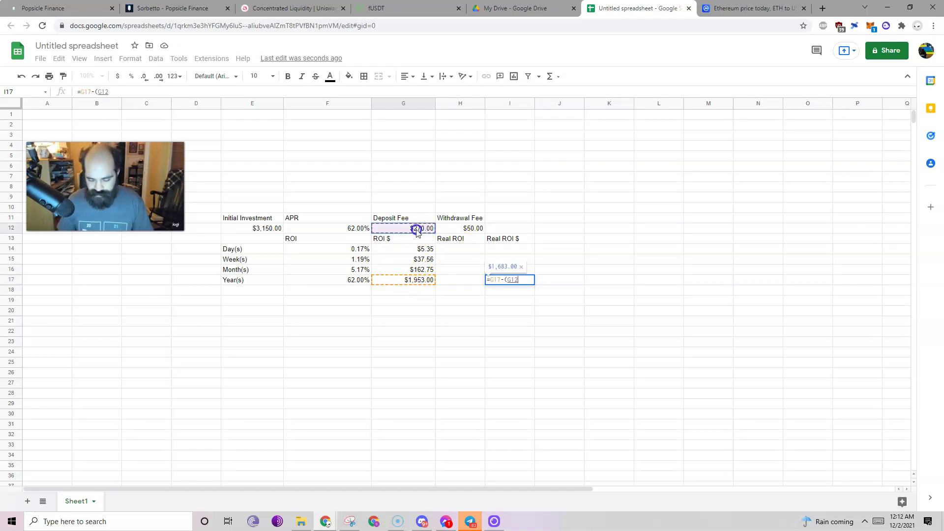
pyautogui.write('+')
pyautogui.click(447, 229)
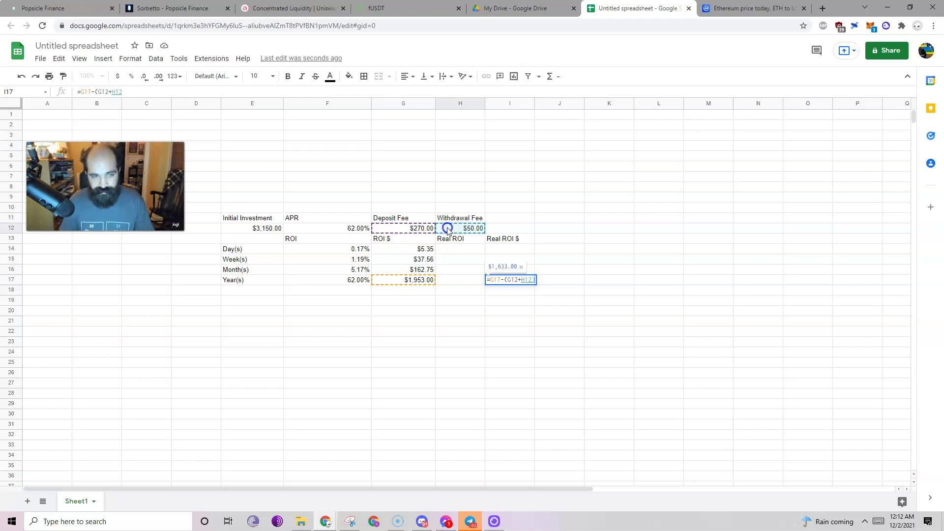
pyautogui.press('Return')
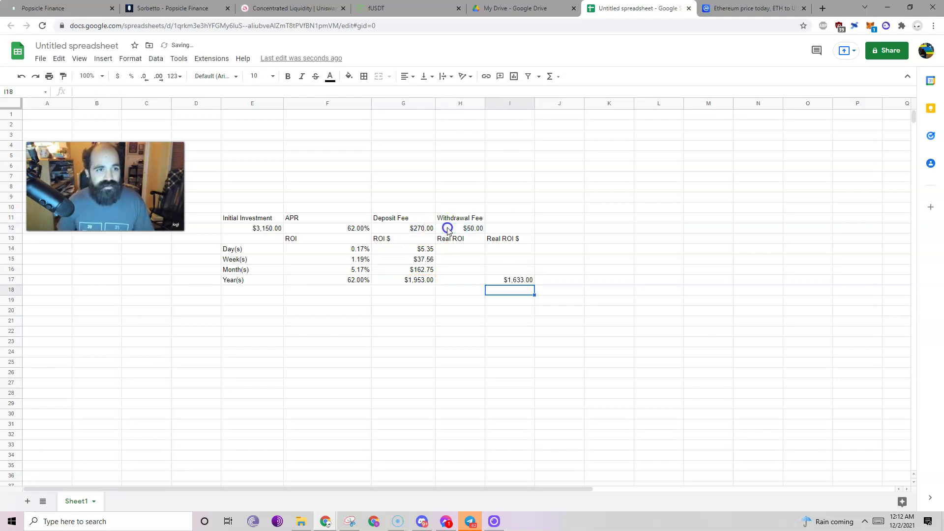
# Step: Lock the fee references as $G$12 and $H$12 and fill the formula up to Day(s)
pyautogui.press('Up')
pyautogui.click(103, 92)
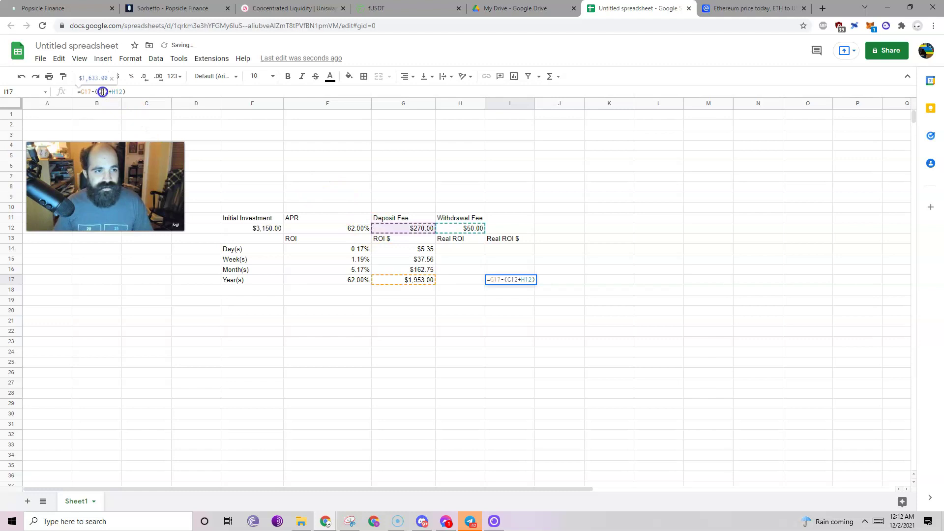
pyautogui.write('$G')
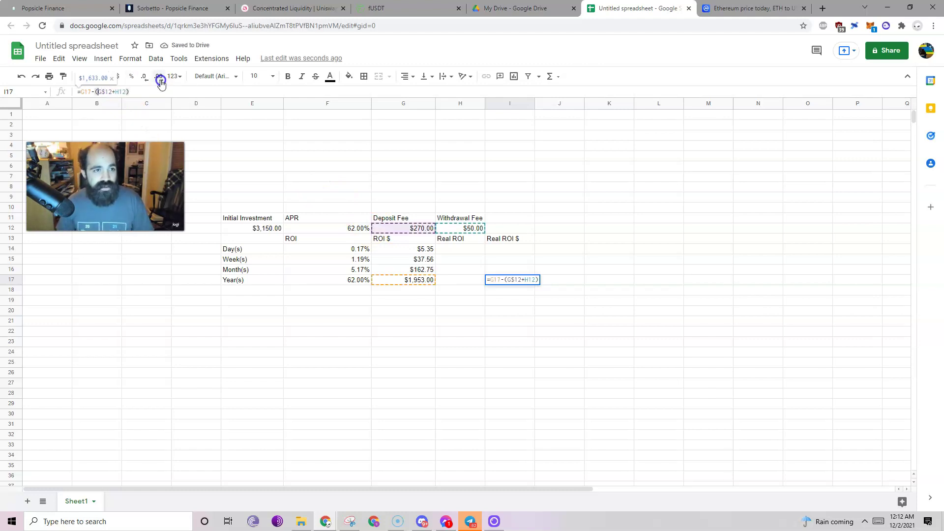
pyautogui.write('$')
pyautogui.press('Right')
pyautogui.press('Right')
pyautogui.press('Right')
pyautogui.press('Right')
pyautogui.press('Right')
pyautogui.write('$')
pyautogui.press('Right')
pyautogui.write('$')
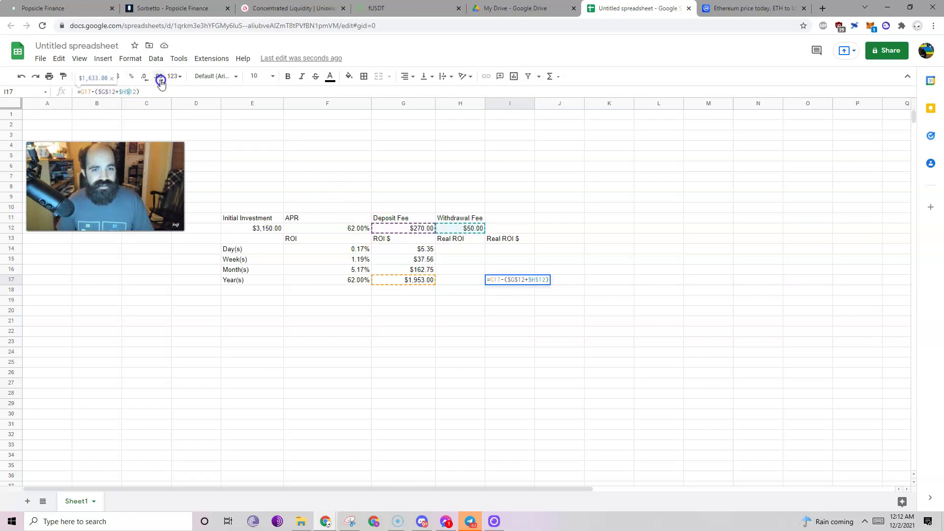
pyautogui.click(160, 82)
pyautogui.click(517, 283)
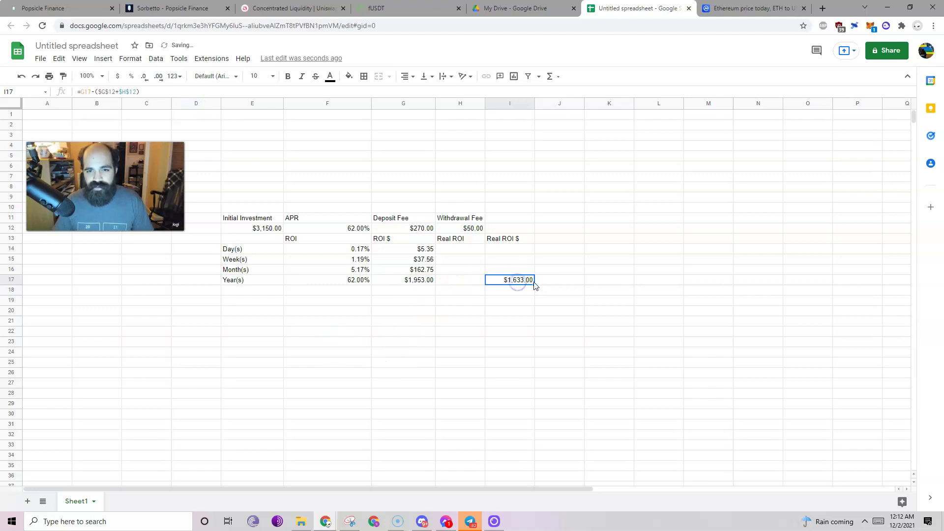
pyautogui.moveTo(535, 287); pyautogui.dragTo(525, 250)
pyautogui.click(527, 322)
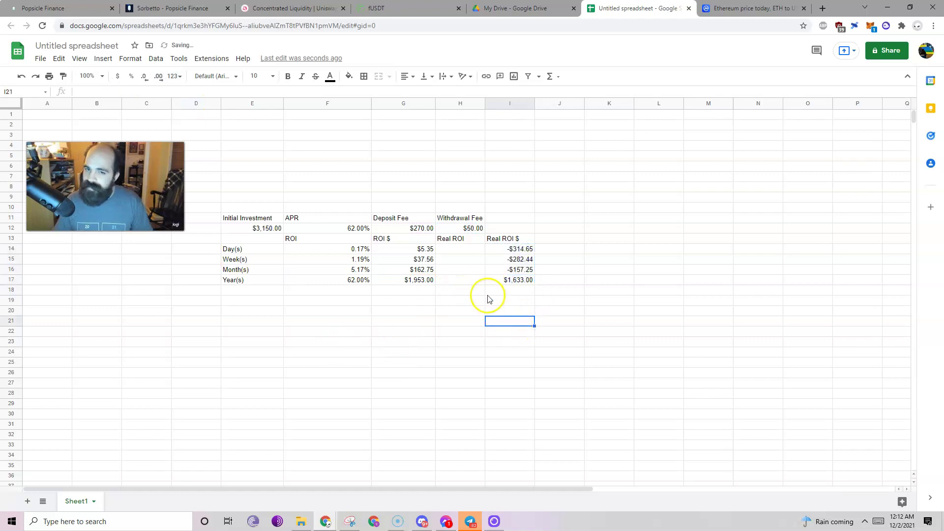
# Step: Enter =I14/$E$12 in H14 and fill it to H17, showing -9.99% through 51.84%
pyautogui.click(457, 249)
pyautogui.write('=')
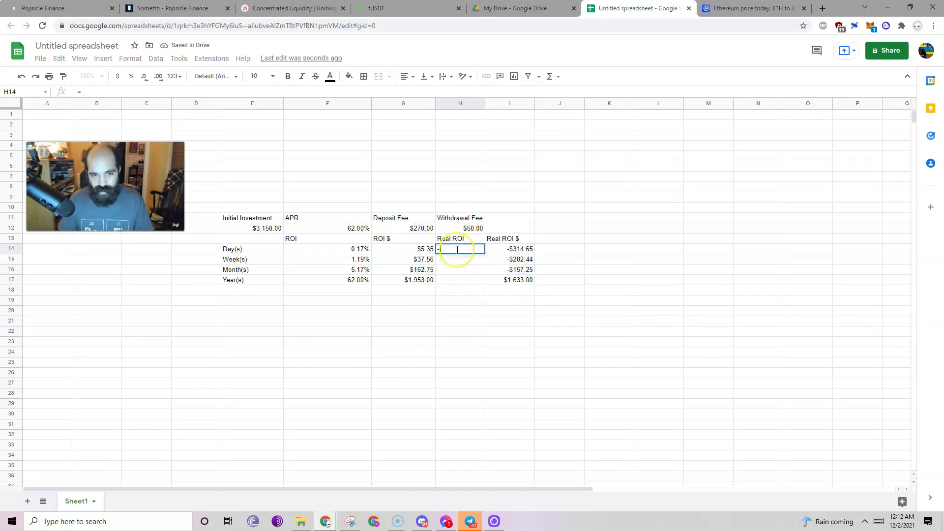
pyautogui.click(518, 252)
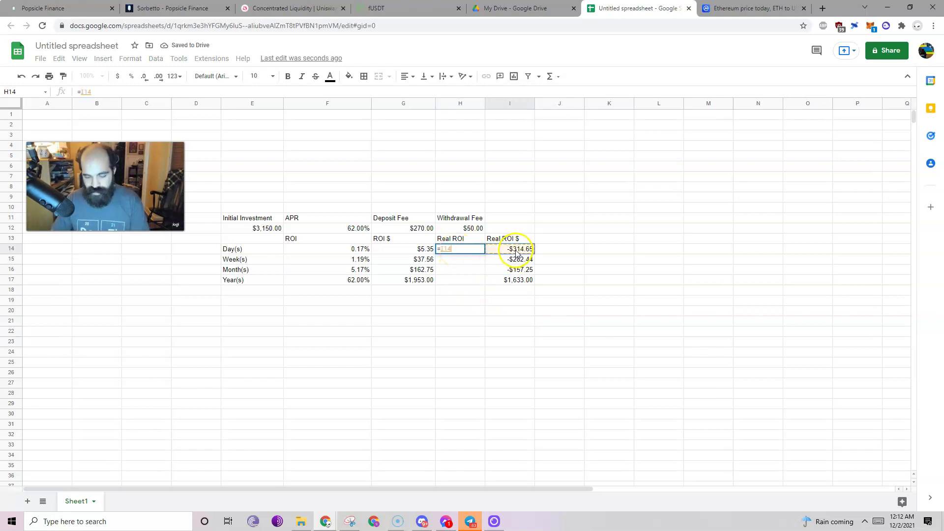
pyautogui.write('/')
pyautogui.click(268, 229)
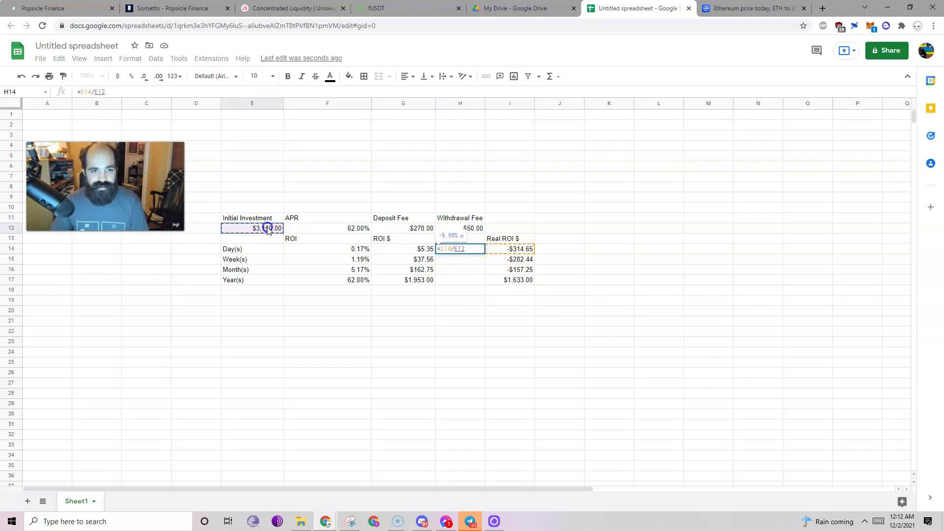
pyautogui.press('Return')
pyautogui.click(471, 249)
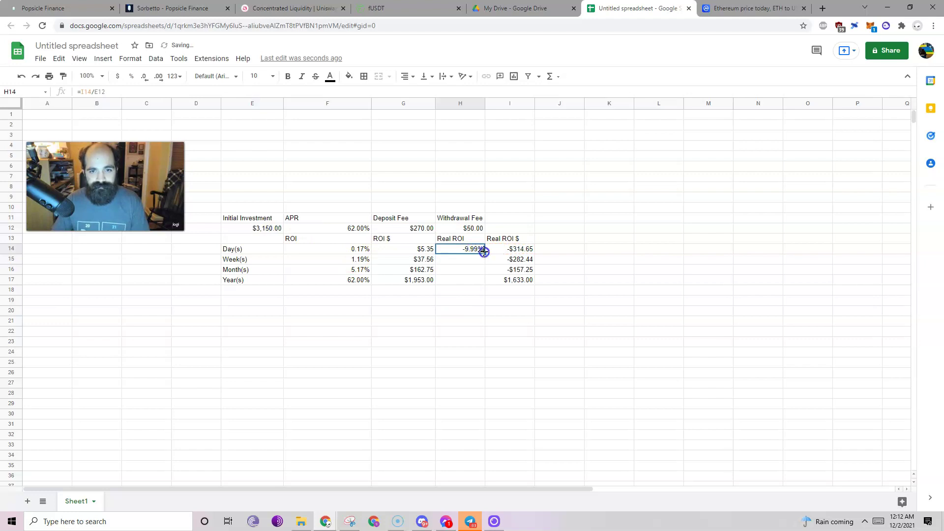
pyautogui.click(101, 91)
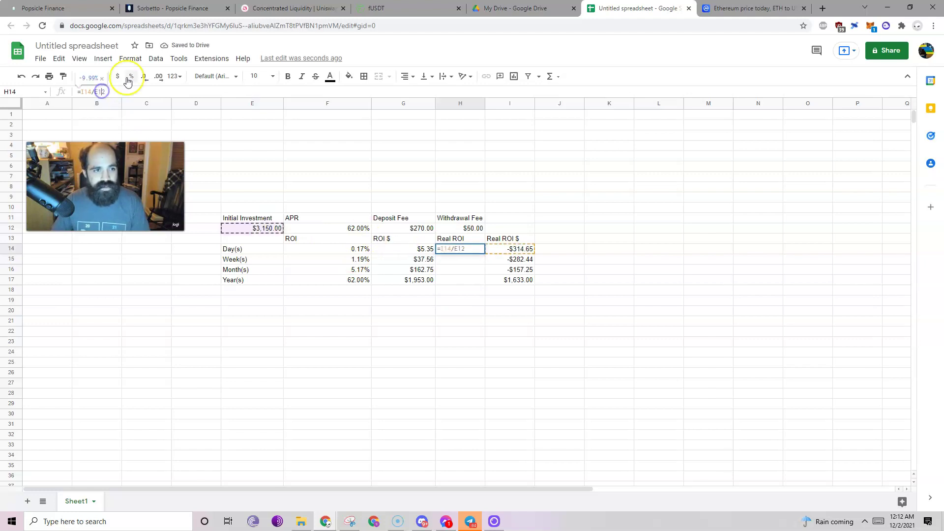
pyautogui.press('Return')
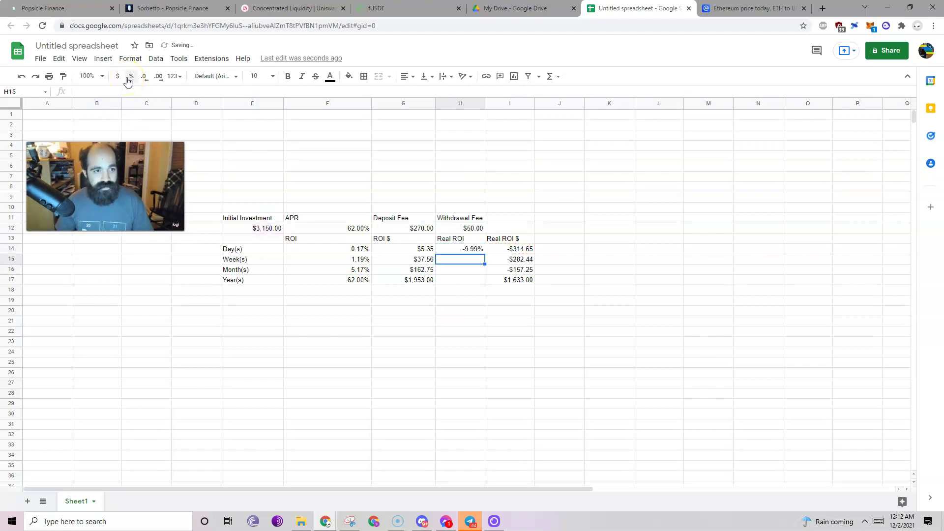
pyautogui.click(473, 249)
pyautogui.moveTo(485, 254); pyautogui.dragTo(482, 279)
pyautogui.click(492, 355)
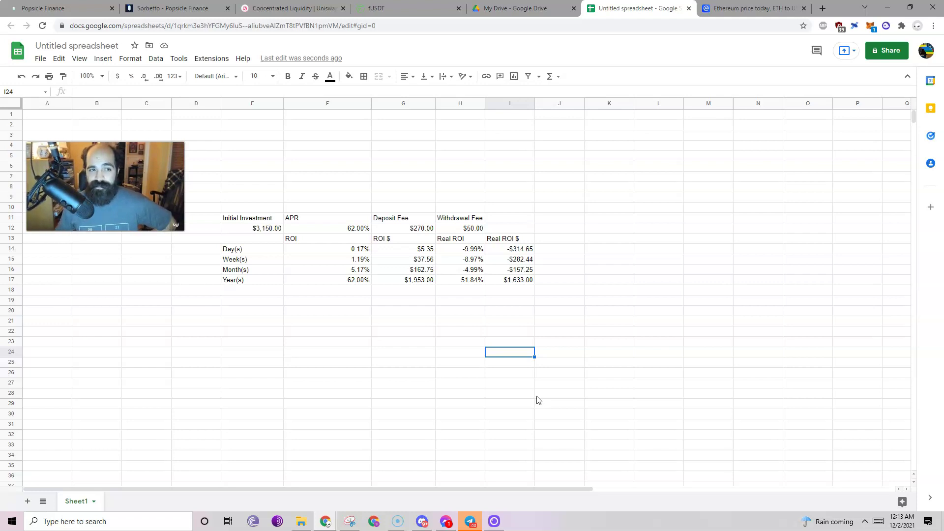
pyautogui.click(392, 331)
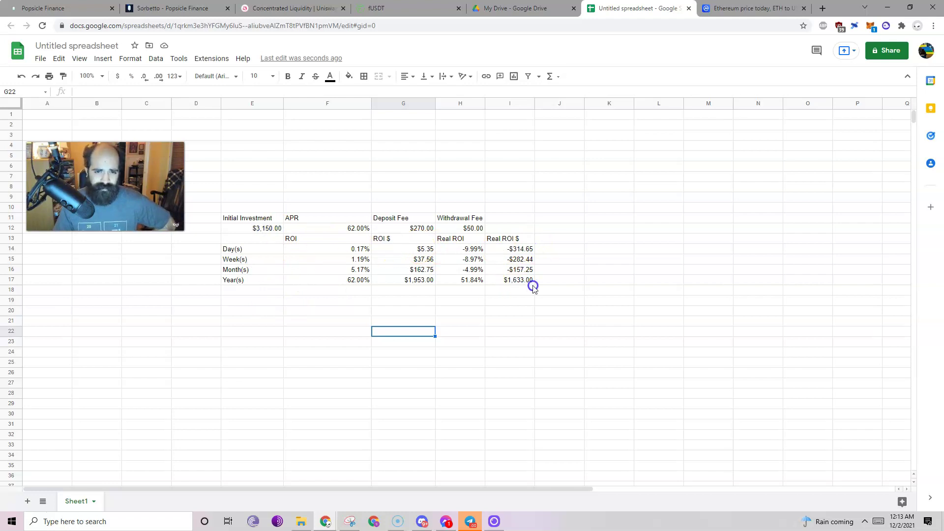
pyautogui.click(264, 233)
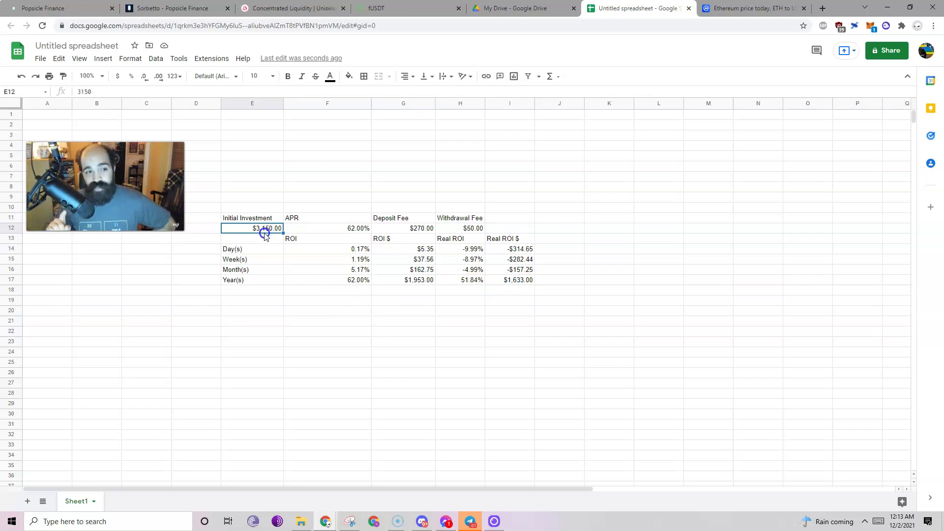
# Step: Enter 1000000 as the initial investment and check the daily Real ROI formula
pyautogui.write('10')
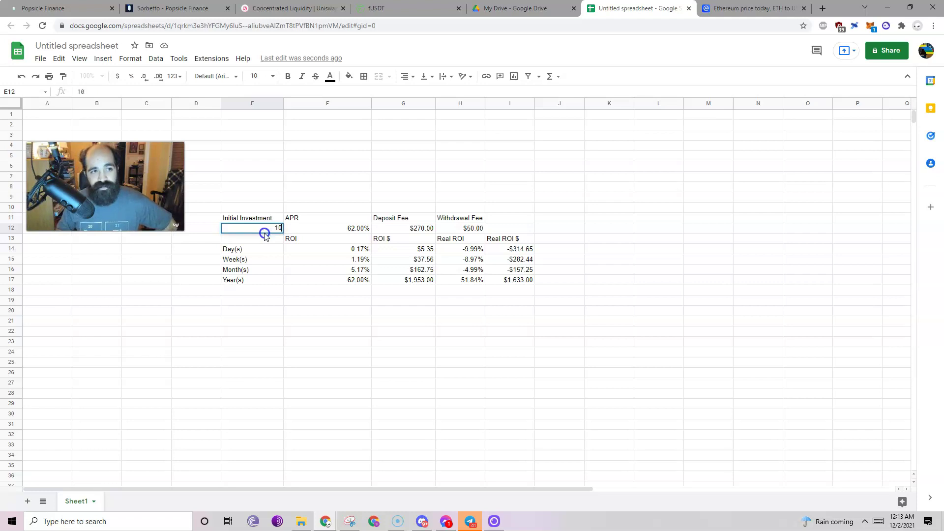
pyautogui.write('00000')
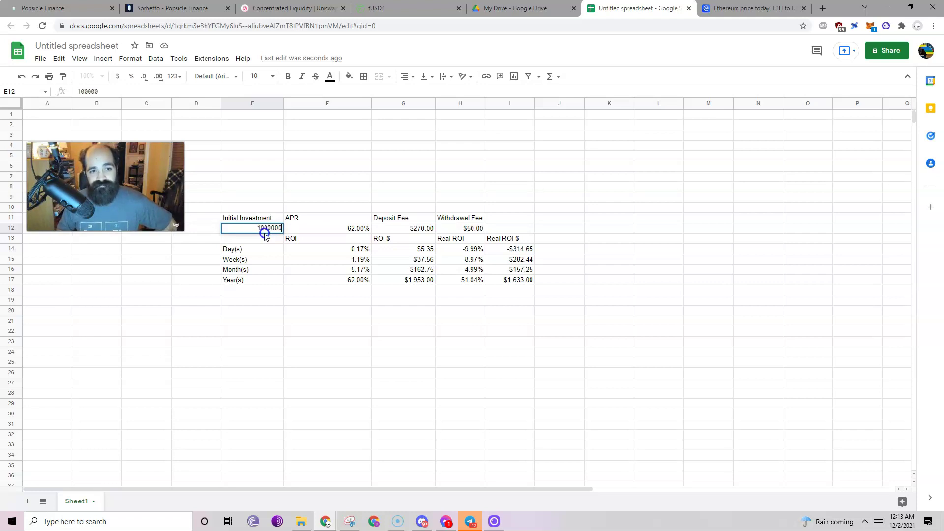
pyautogui.press('Return')
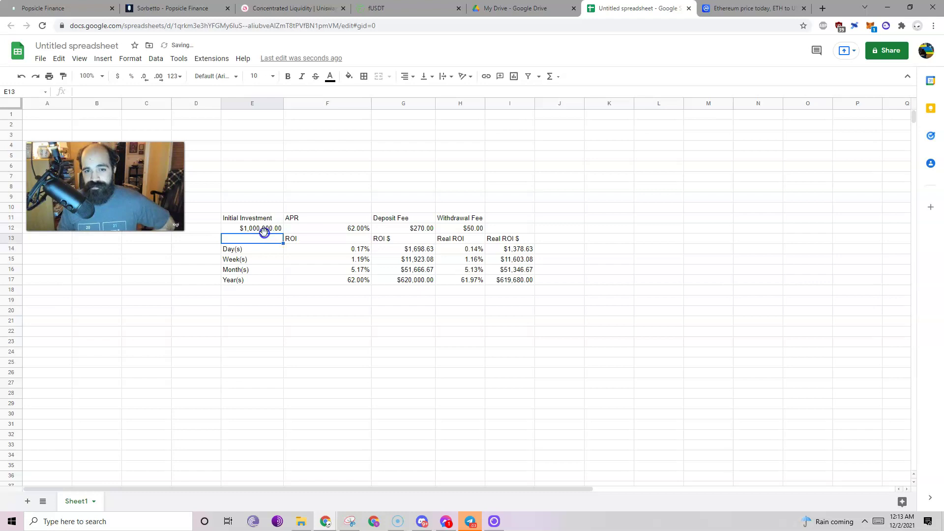
pyautogui.click(456, 251)
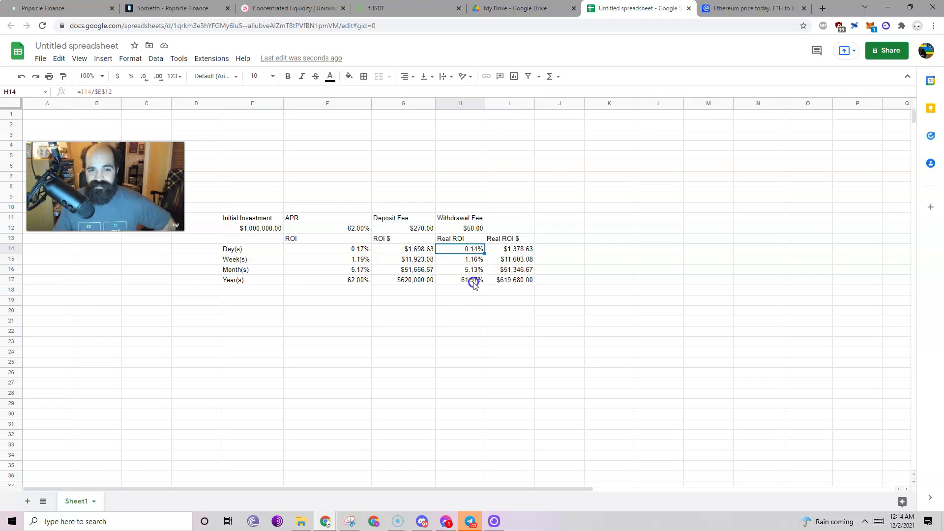
pyautogui.moveTo(357, 283); pyautogui.dragTo(460, 281)
pyautogui.click(489, 328)
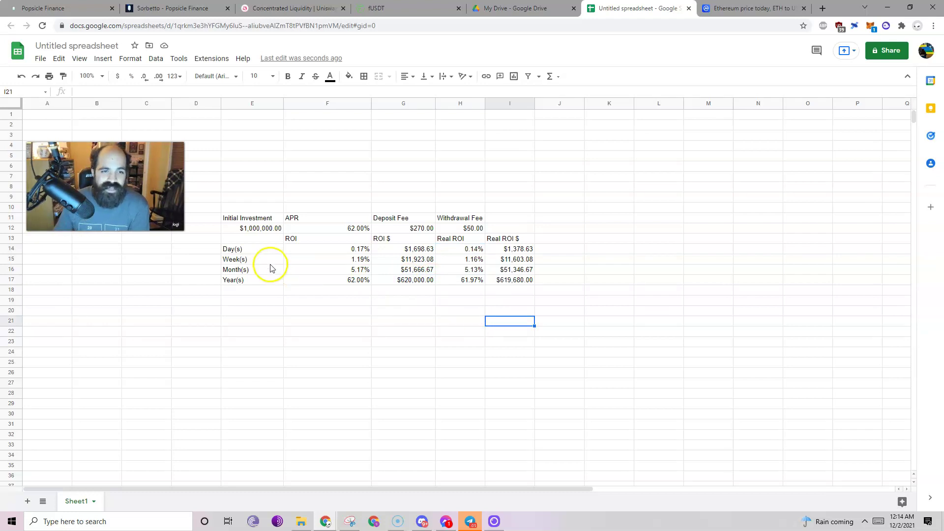
pyautogui.moveTo(213, 189); pyautogui.dragTo(533, 333)
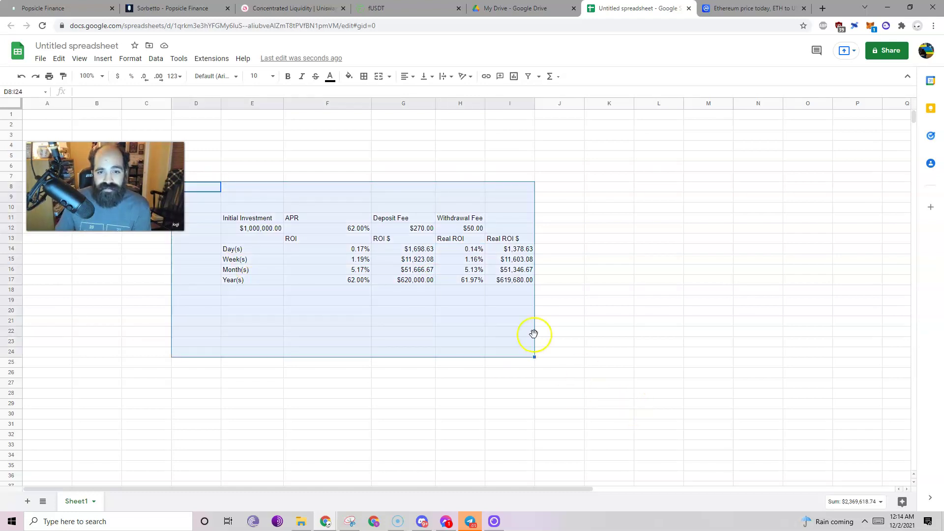
pyautogui.click(43, 7)
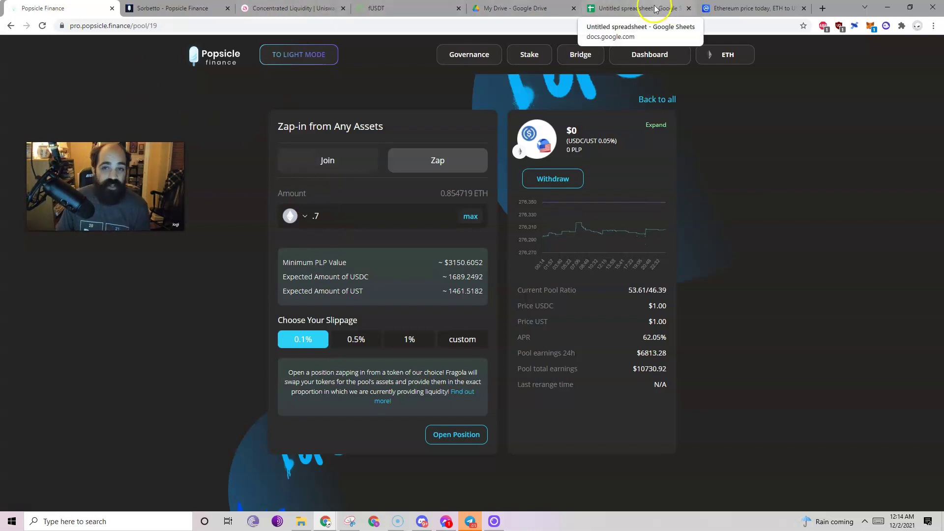
pyautogui.click(625, 11)
# Step: Return to the spreadsheet and put the Initial Investment cell E12 into formula-bar editing
pyautogui.click(411, 423)
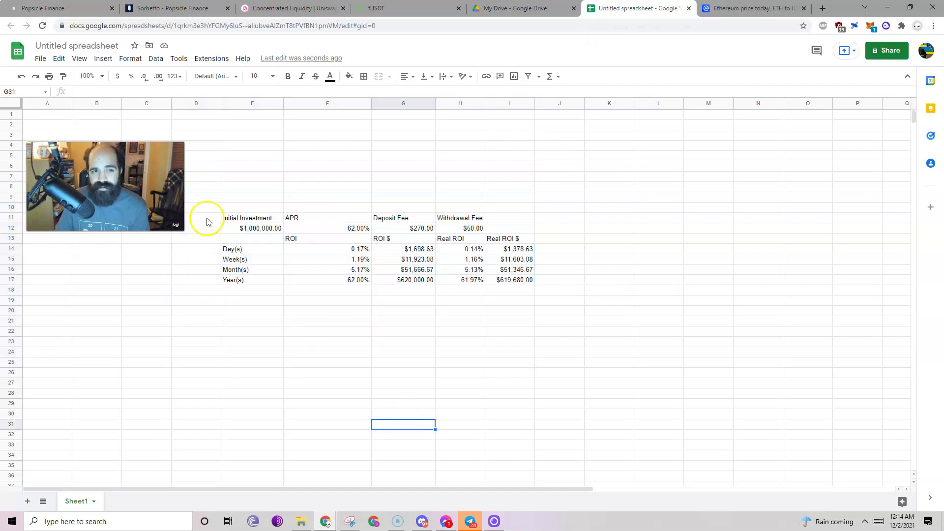
pyautogui.click(206, 196)
pyautogui.moveTo(292, 212); pyautogui.dragTo(555, 307)
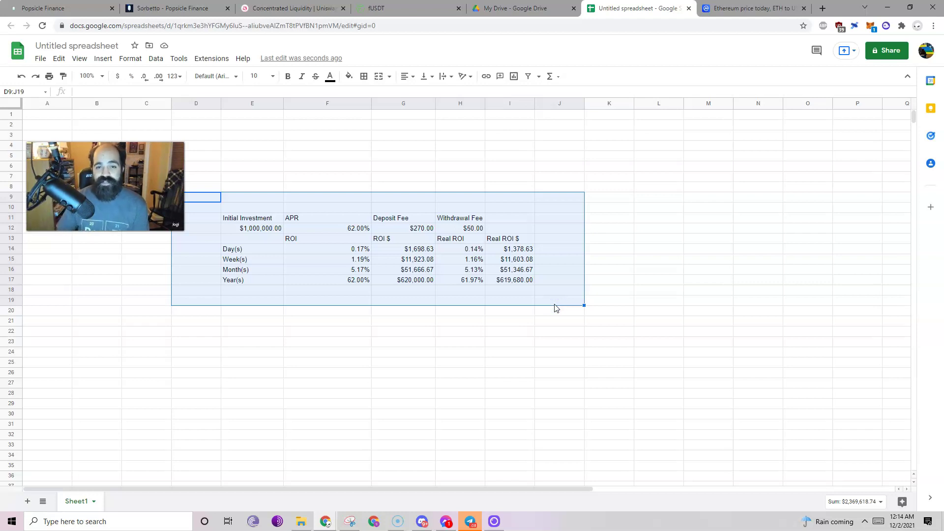
pyautogui.click(487, 333)
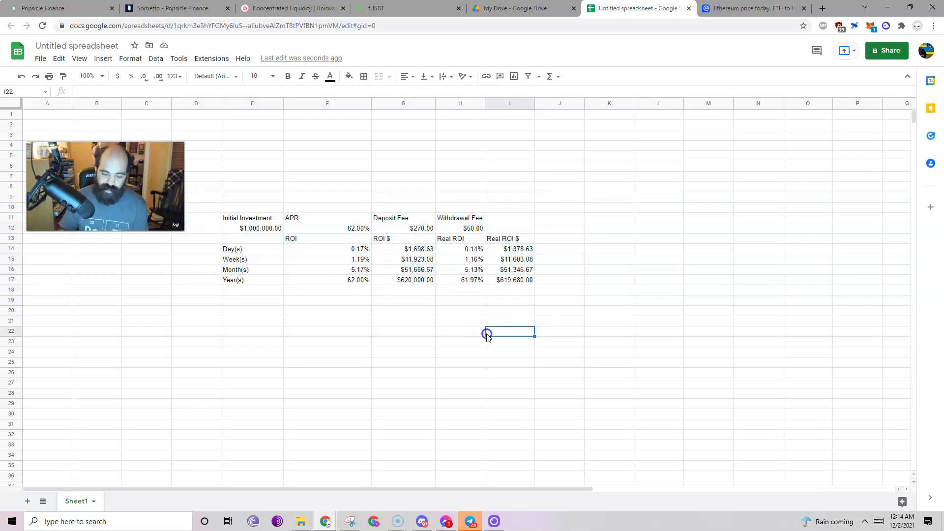
pyautogui.click(249, 228)
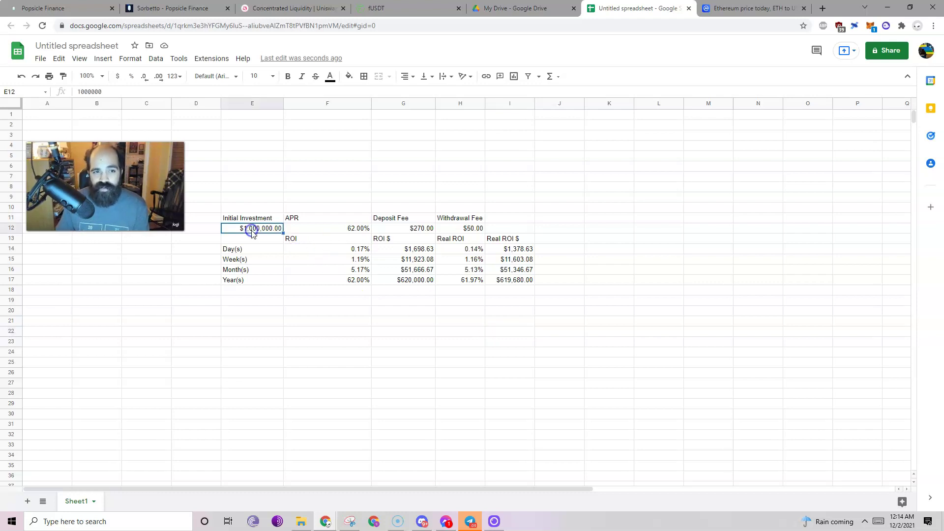
pyautogui.click(101, 91)
# Step: Cut the initial investment from 1000000 to 10000
pyautogui.press('BackSpace')
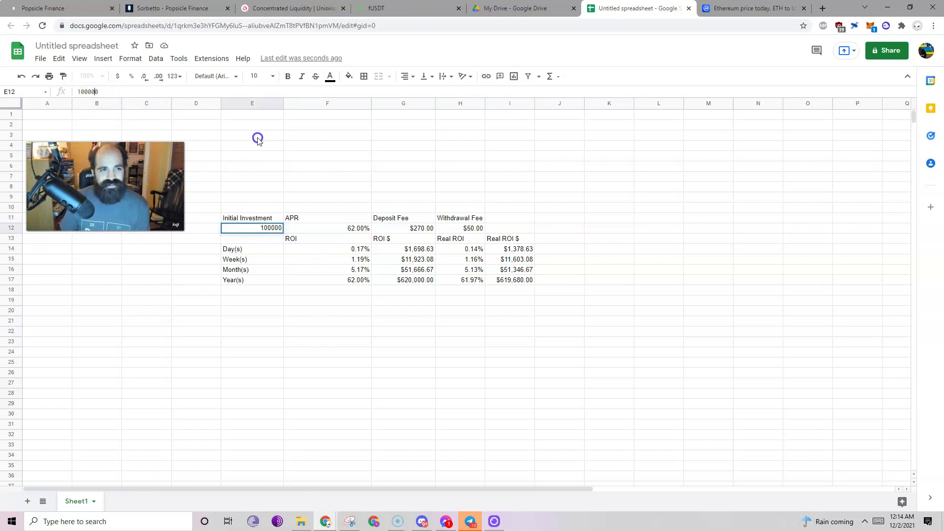
pyautogui.press('BackSpace')
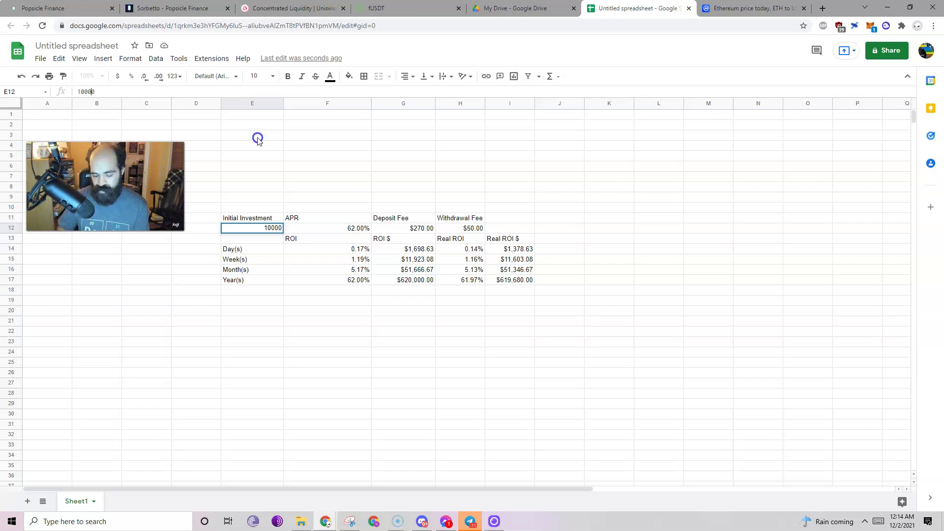
pyautogui.press('Return')
# Step: Step through the recalculated ROI and Real ROI cells to check their values
pyautogui.press('Down')
pyautogui.press('Down')
pyautogui.press('Down')
pyautogui.press('Right')
pyautogui.press('Right')
pyautogui.press('Right')
pyautogui.press('Right')
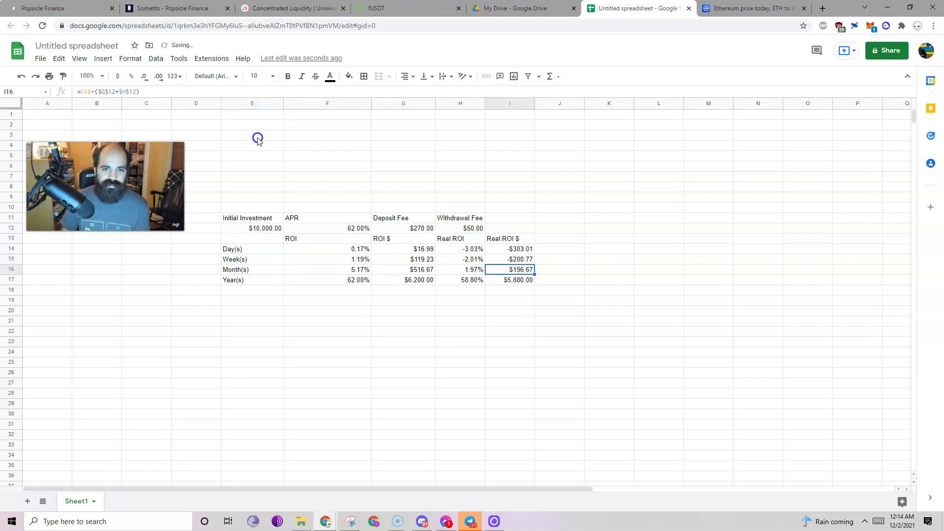
pyautogui.press('Up')
pyautogui.press('Down')
pyautogui.press('Down')
pyautogui.press('Left')
pyautogui.press('Down')
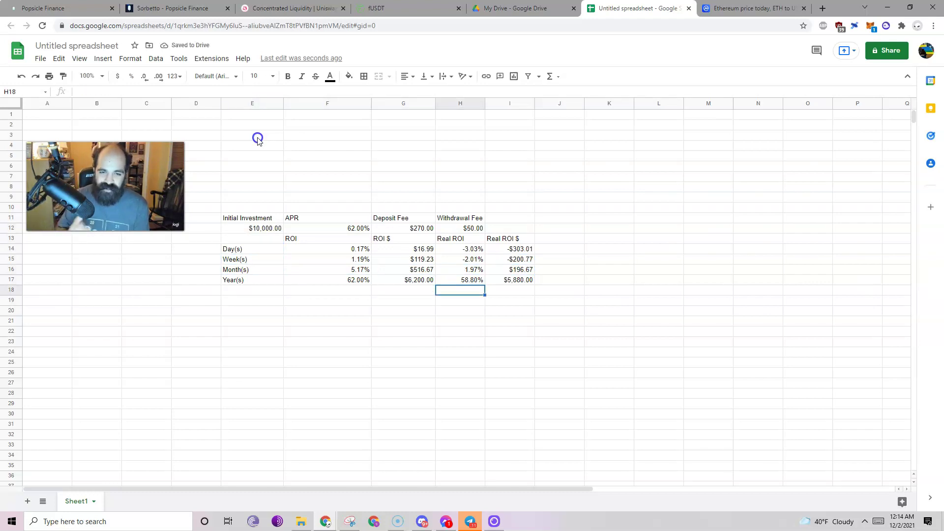
pyautogui.press('Left')
pyautogui.press('Right')
pyautogui.press('Right')
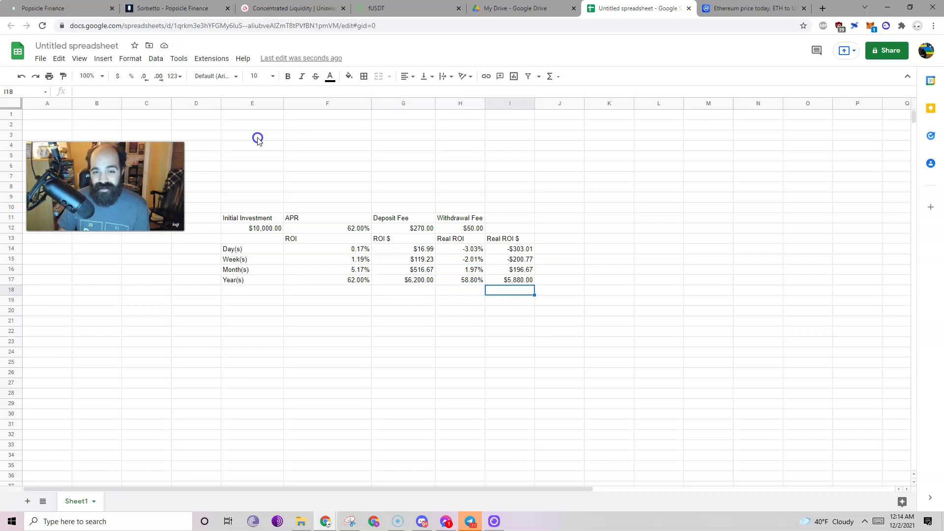
pyautogui.press('Up')
pyautogui.press('Up')
pyautogui.press('Left')
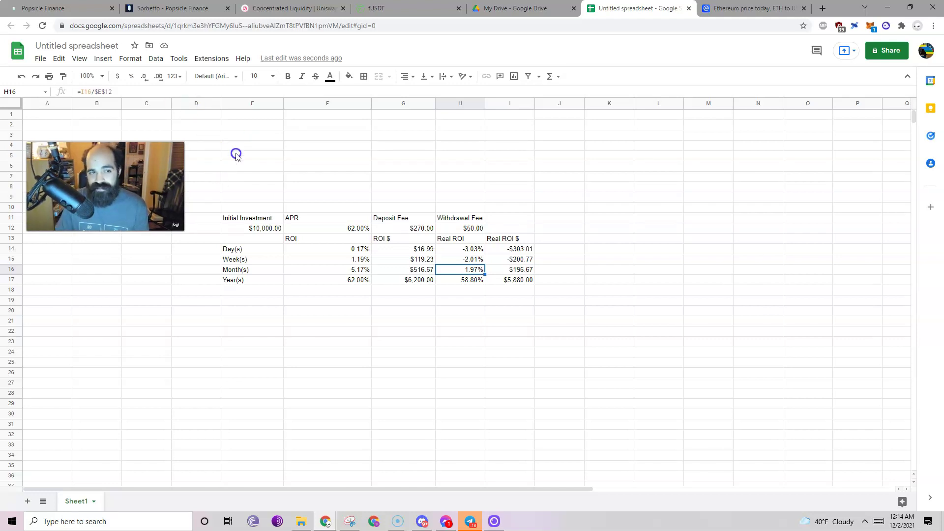
pyautogui.click(285, 355)
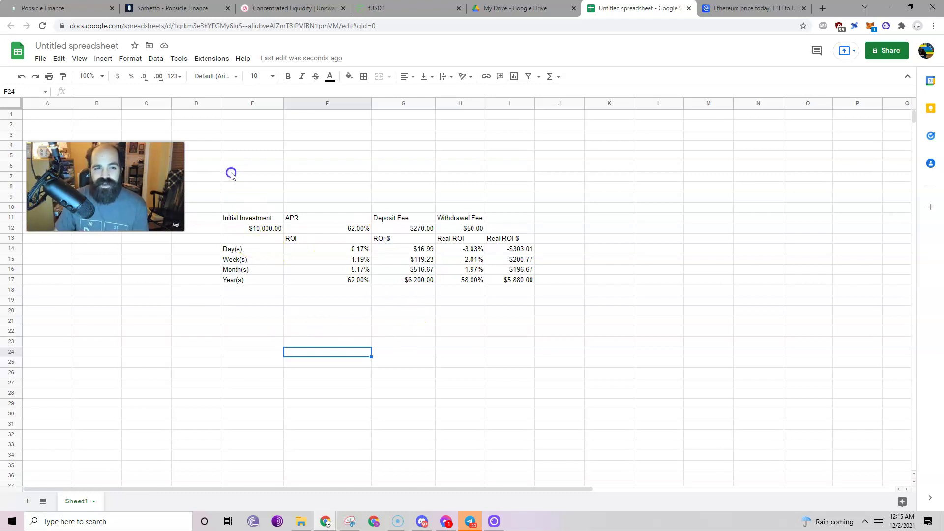
pyautogui.moveTo(231, 175); pyautogui.dragTo(657, 333)
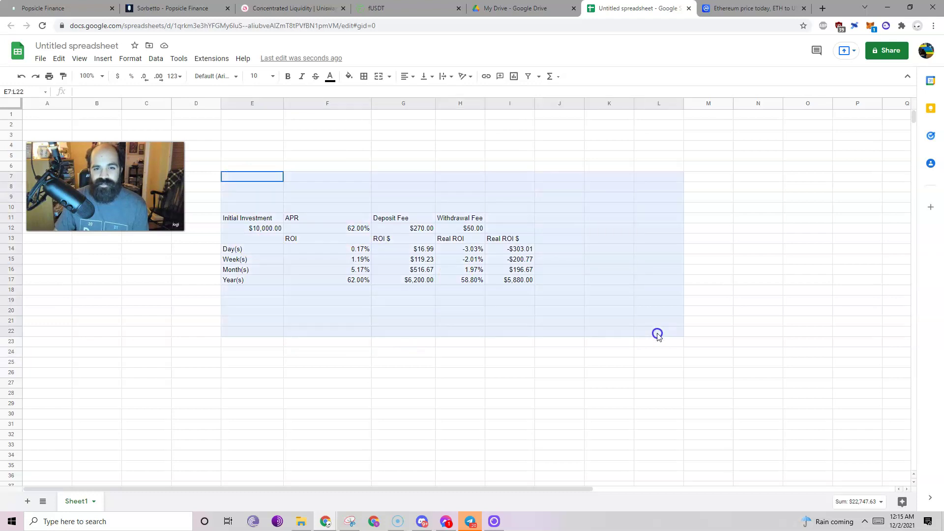
pyautogui.click(201, 217)
pyautogui.moveTo(205, 196); pyautogui.dragTo(586, 364)
pyautogui.click(468, 221)
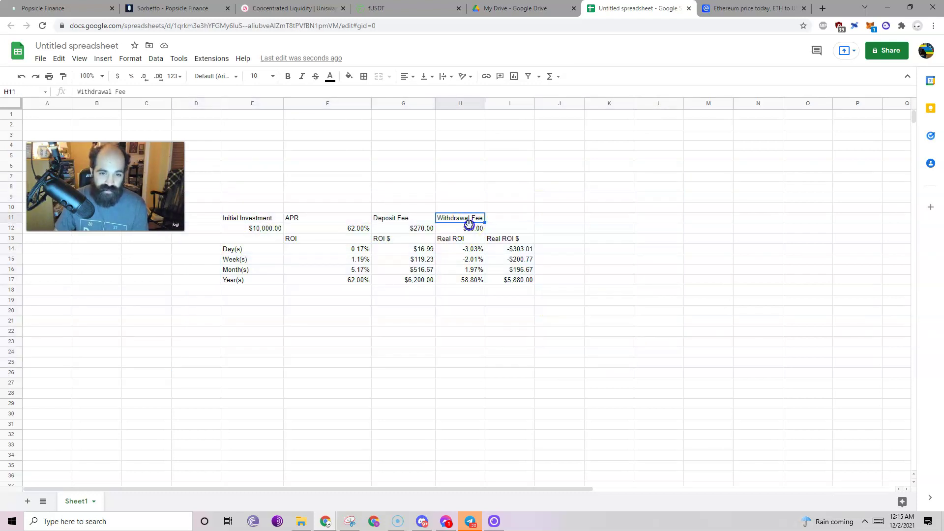
pyautogui.click(500, 220)
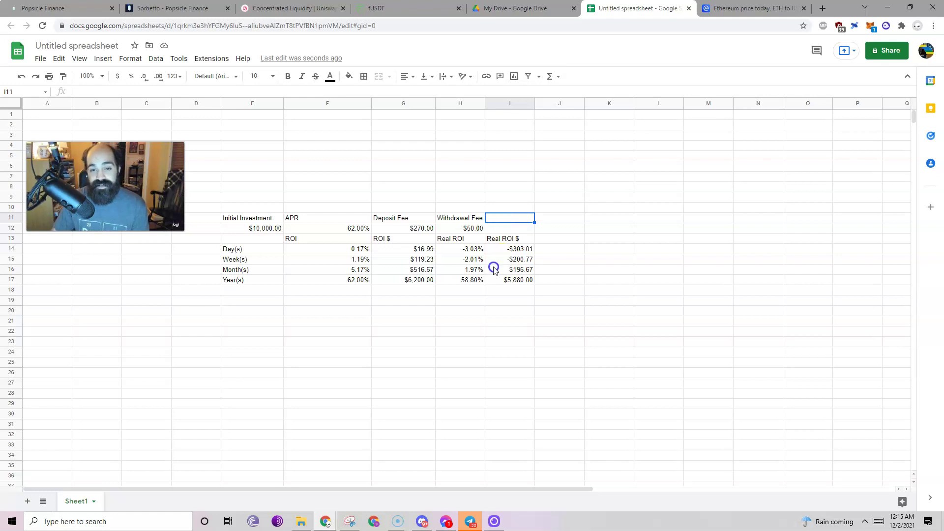
# Step: Select and then clear the empty area below the calculator table
pyautogui.click(495, 331)
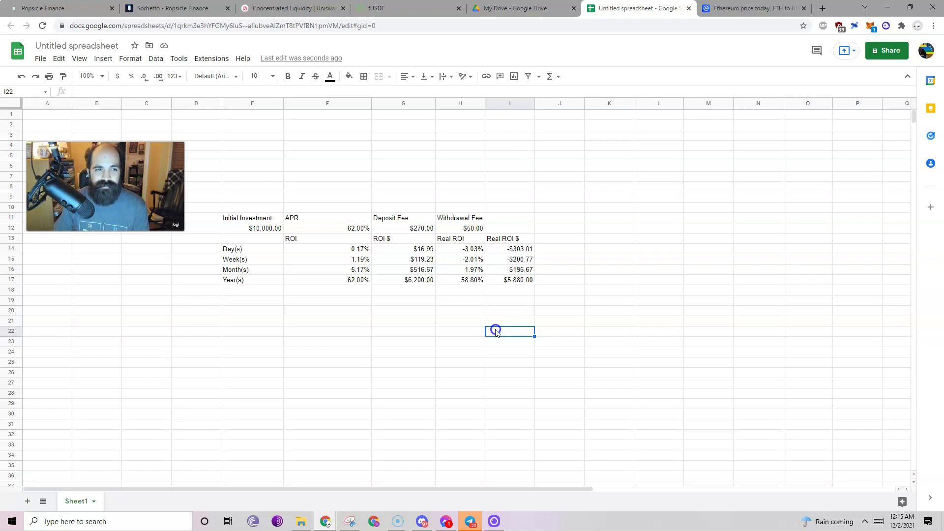
pyautogui.click(540, 340)
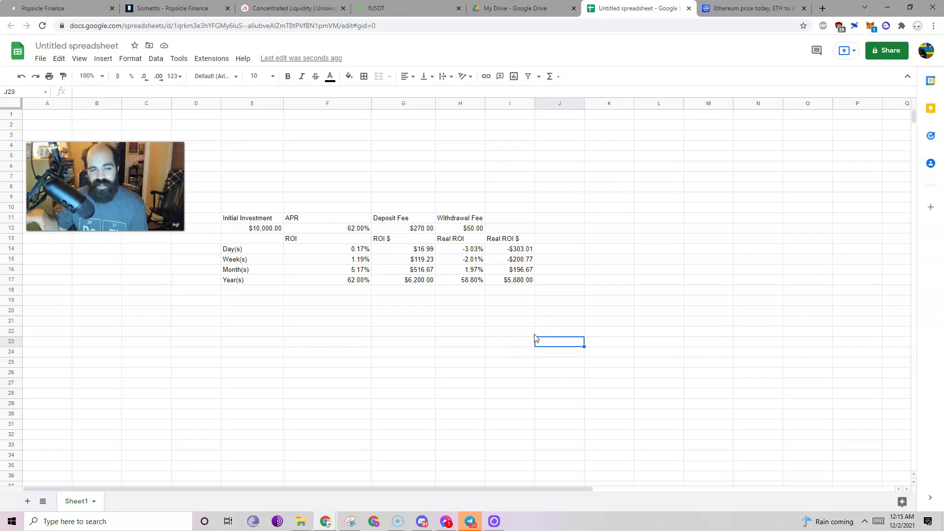
pyautogui.click(374, 403)
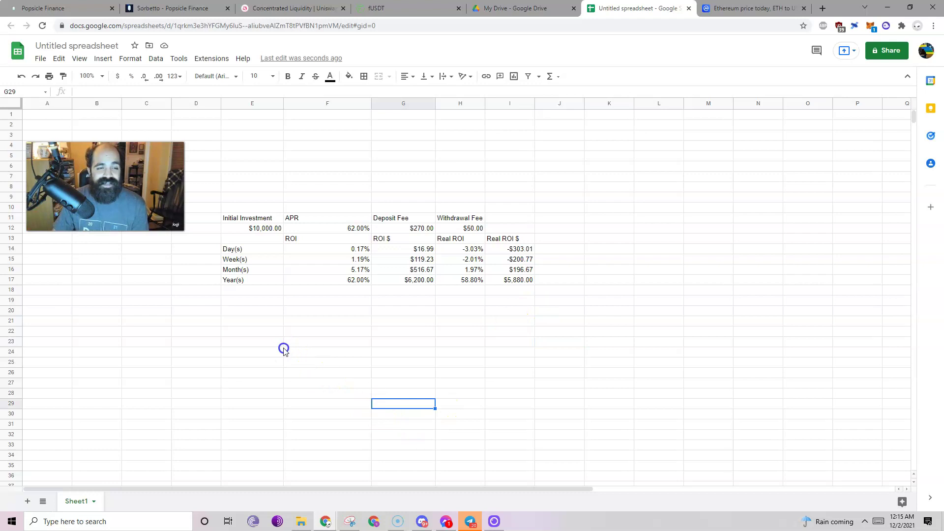
pyautogui.click(236, 342)
pyautogui.moveTo(189, 310); pyautogui.dragTo(580, 366)
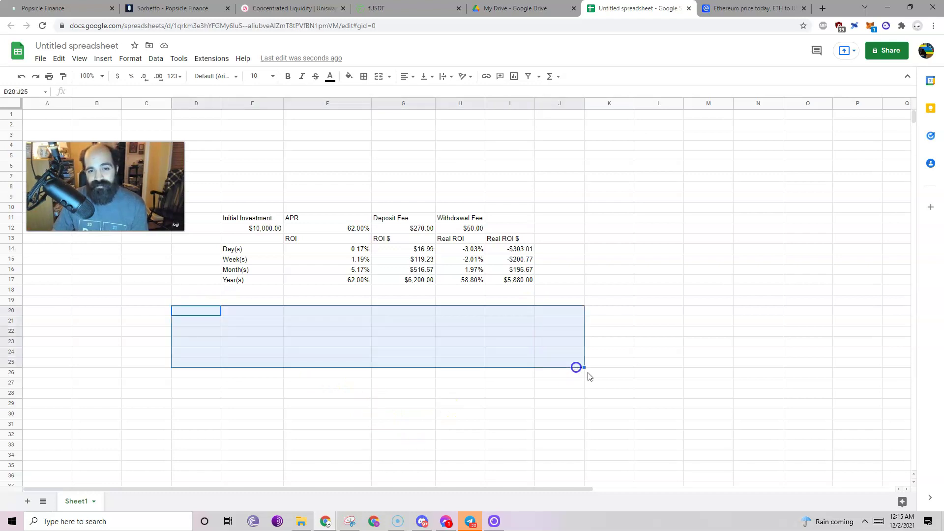
pyautogui.click(635, 384)
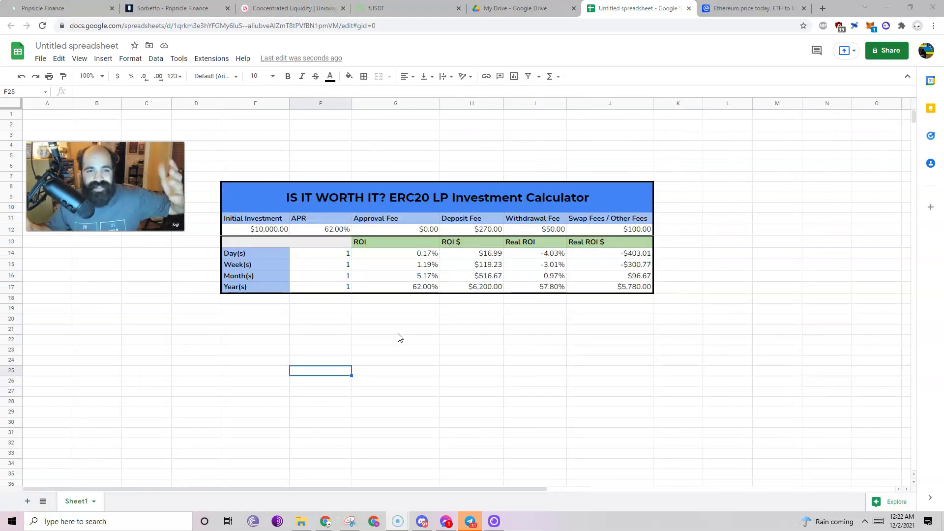
# Step: Try 5 and then 15 as the Day(s) period count, then reset it to 1
pyautogui.click(322, 252)
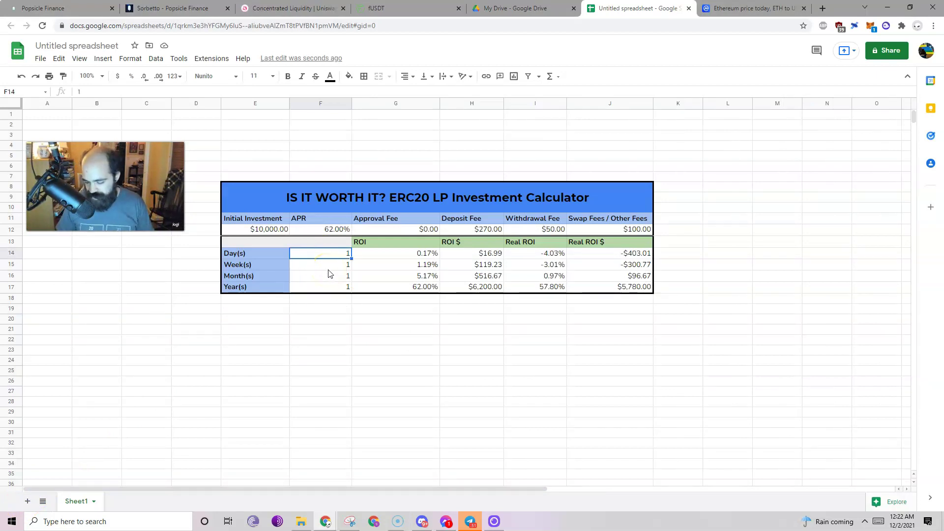
pyautogui.write('5')
pyautogui.press('Return')
pyautogui.press('Up')
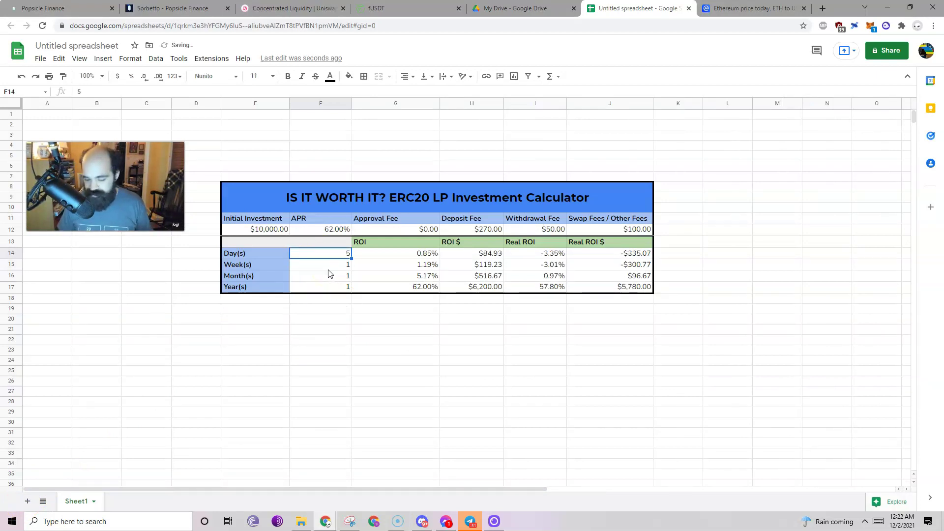
pyautogui.write('15')
pyautogui.press('Return')
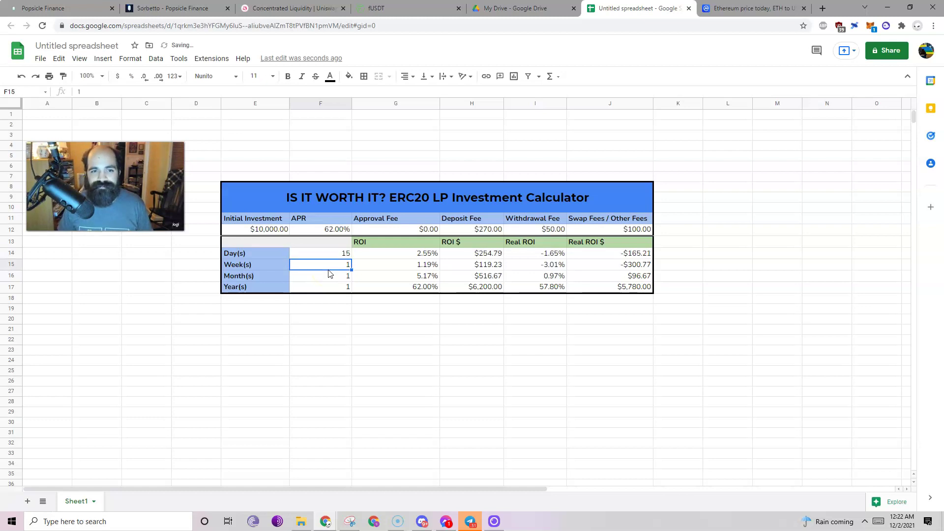
pyautogui.press('Up')
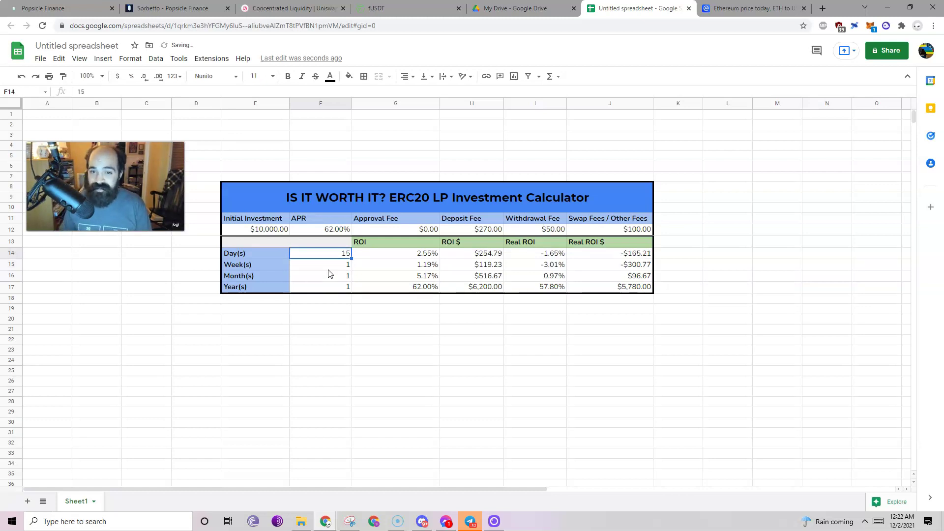
pyautogui.write('1')
pyautogui.press('Return')
pyautogui.press('Up')
pyautogui.press('Up')
# Step: Bring up the Sorbetto - Popsicle Finance documentation page
pyautogui.press('Right')
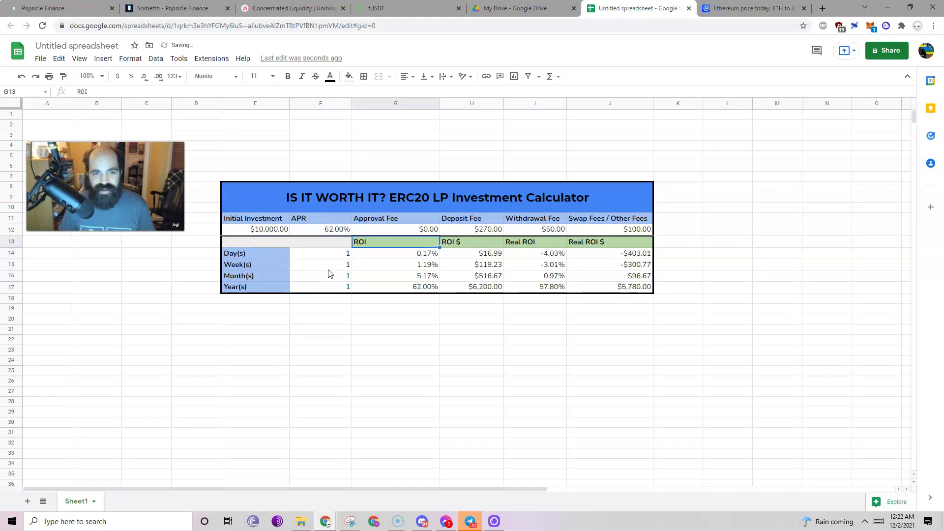
pyautogui.press('Up')
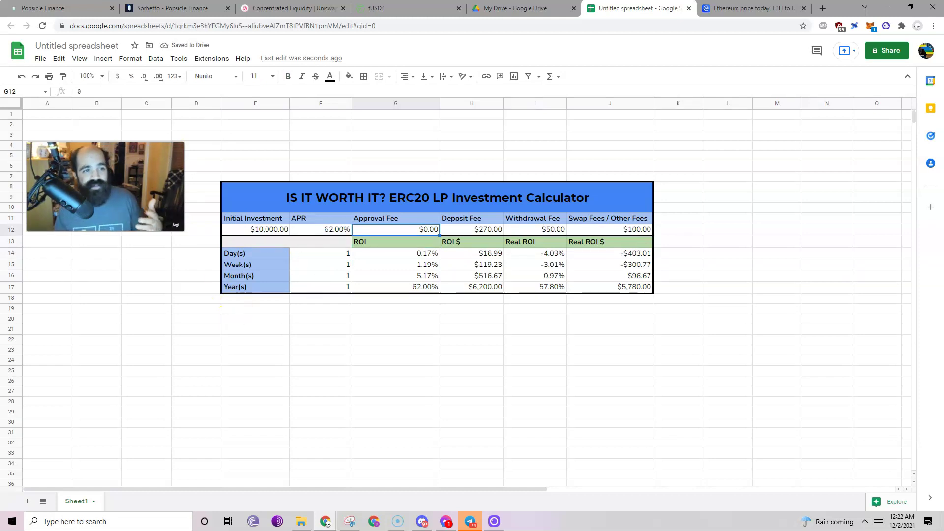
pyautogui.click(175, 8)
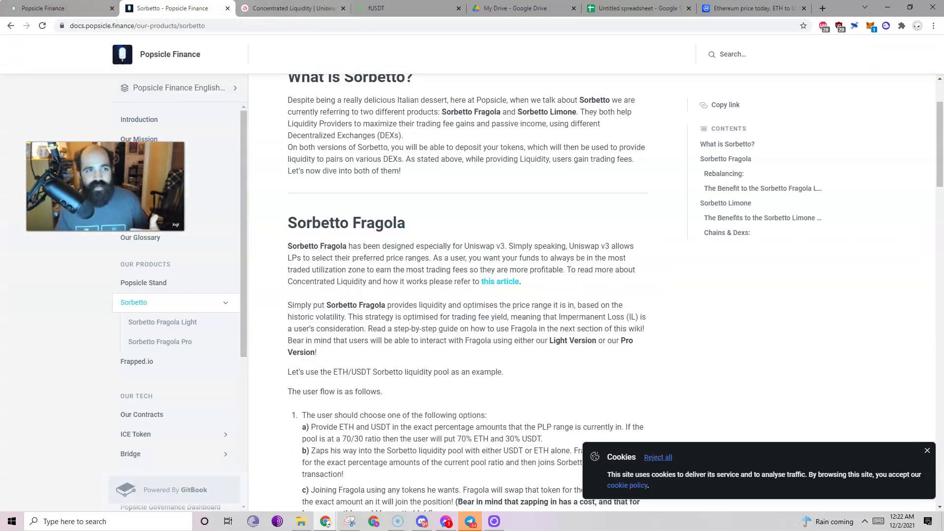
# Step: Switch to the Popsicle Finance Zap-in pool page in the neighbouring browser tab
pyautogui.hotkey('ctrl', 'shift', 'Tab')
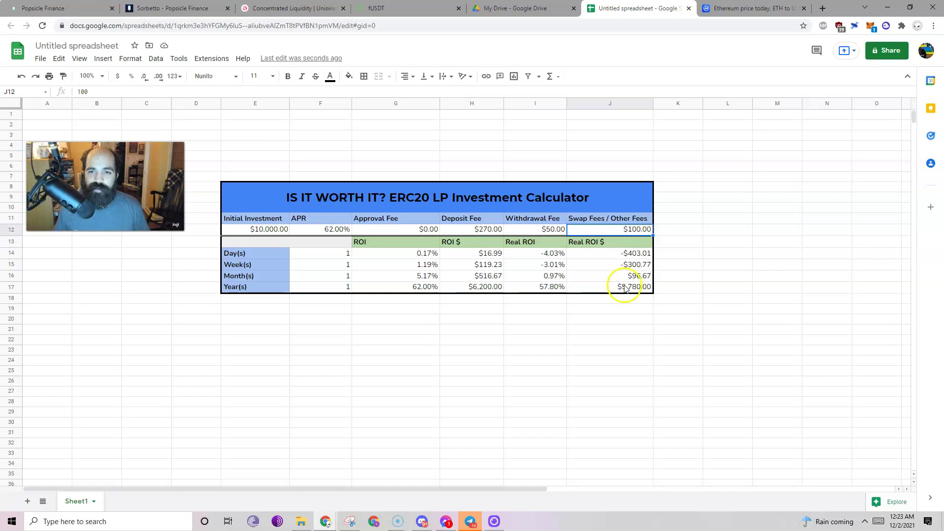
pyautogui.click(584, 346)
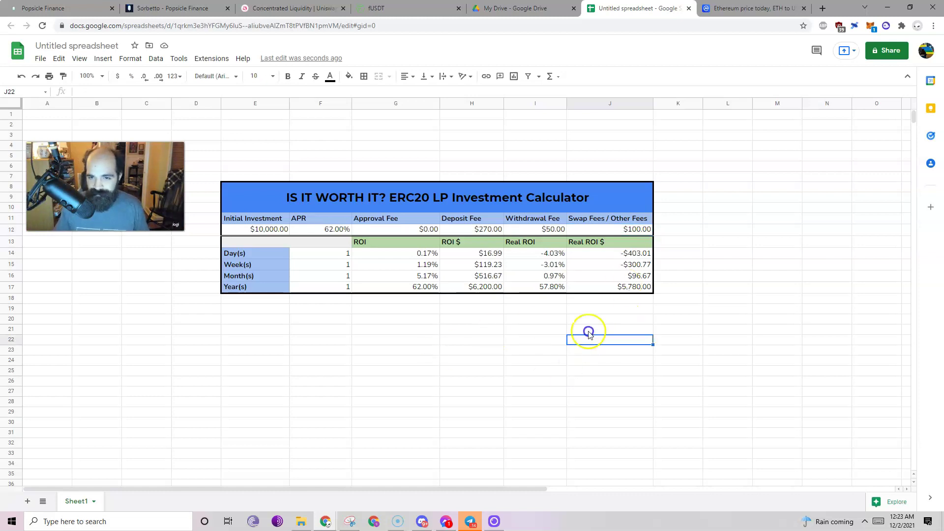